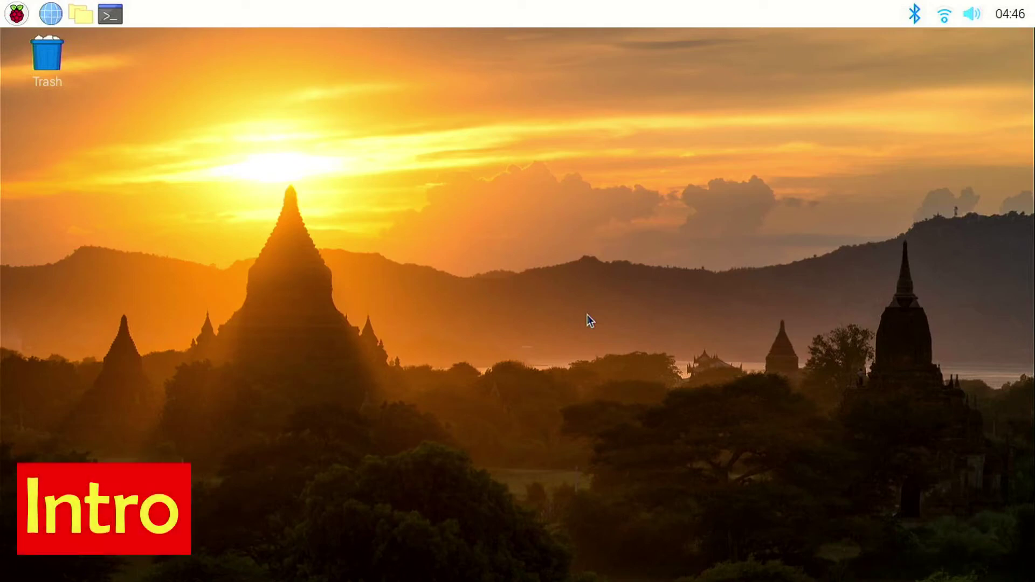
- Copy the wget install command from the pi-apps README's 'To install Pi-Apps' section on GitHub
{"action": "key", "text": "ctrl+space"}
{"action": "type", "text": "Spotlight Search On Raspberry Pi"}
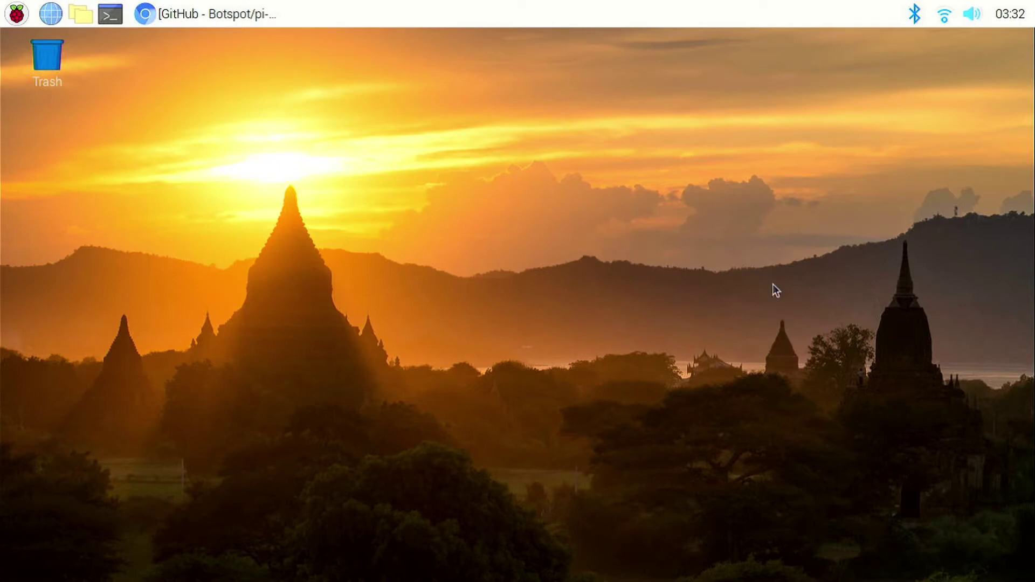
{"action": "left_click", "coordinate": [266, 8]}
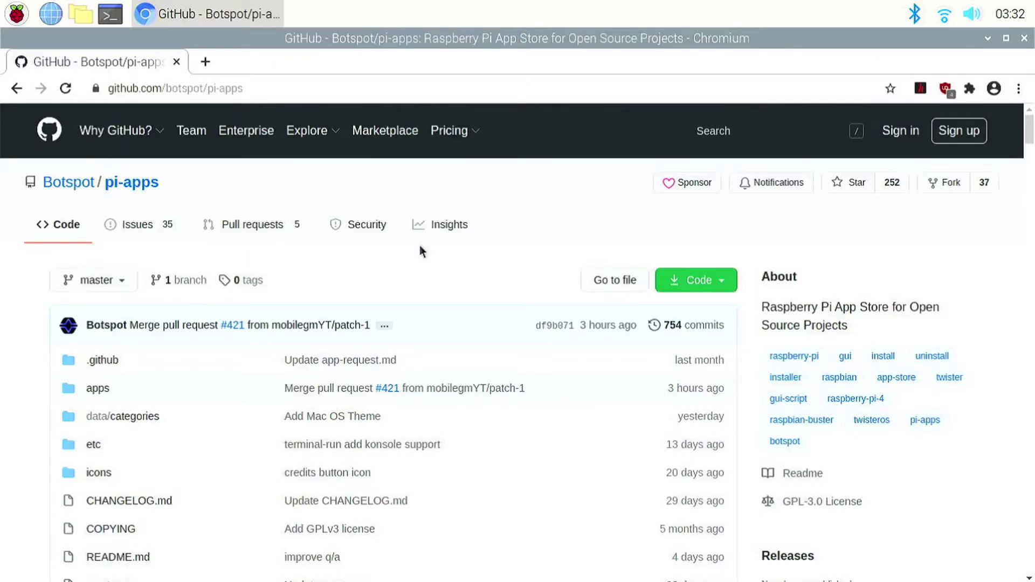
{"action": "scroll", "coordinate": [548, 339], "scroll_direction": "down", "scroll_amount": 15}
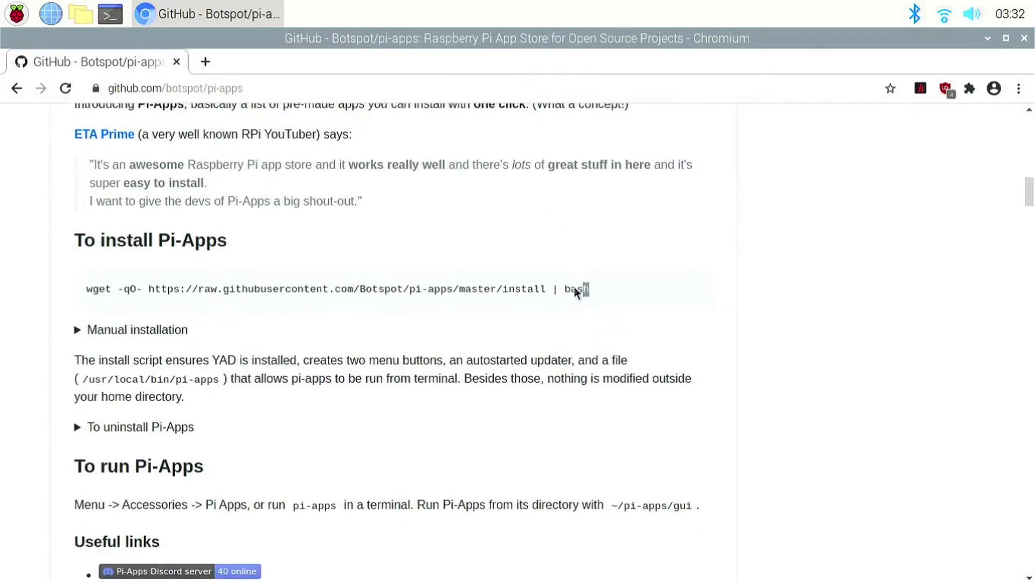
{"action": "left_click_drag", "start_coordinate": [574, 288], "coordinate": [79, 285]}
{"action": "right_click", "coordinate": [111, 295]}
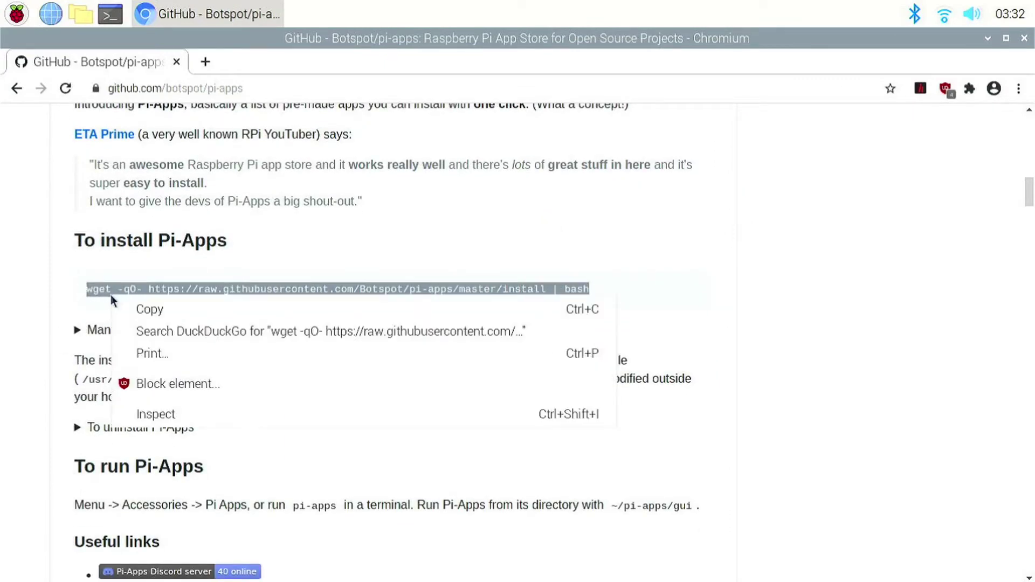
{"action": "left_click", "coordinate": [121, 306]}
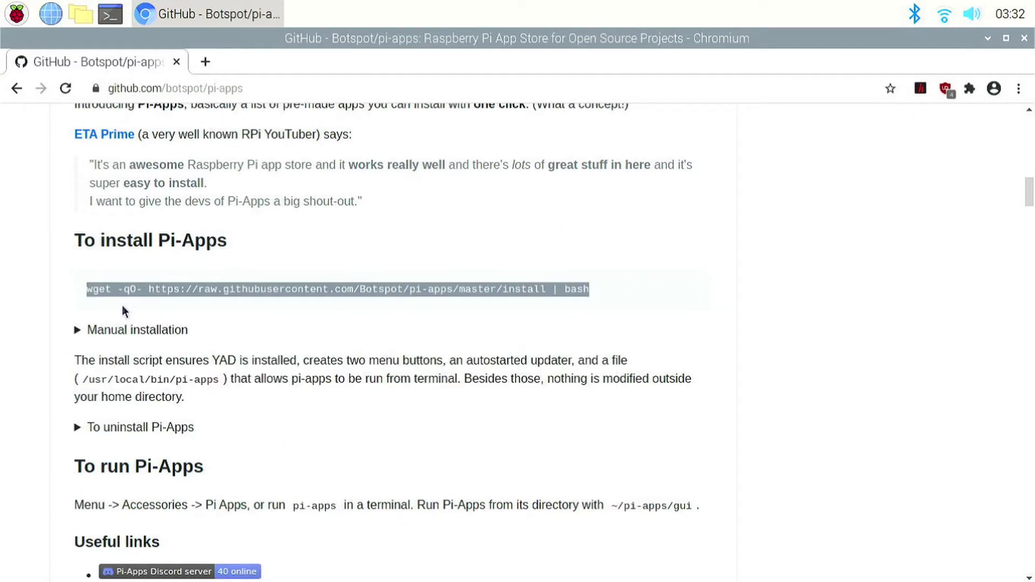
- Paste and run the pi-apps wget install command in a new LXTerminal, then close the terminal
{"action": "left_click", "coordinate": [112, 22]}
{"action": "right_click", "coordinate": [173, 168]}
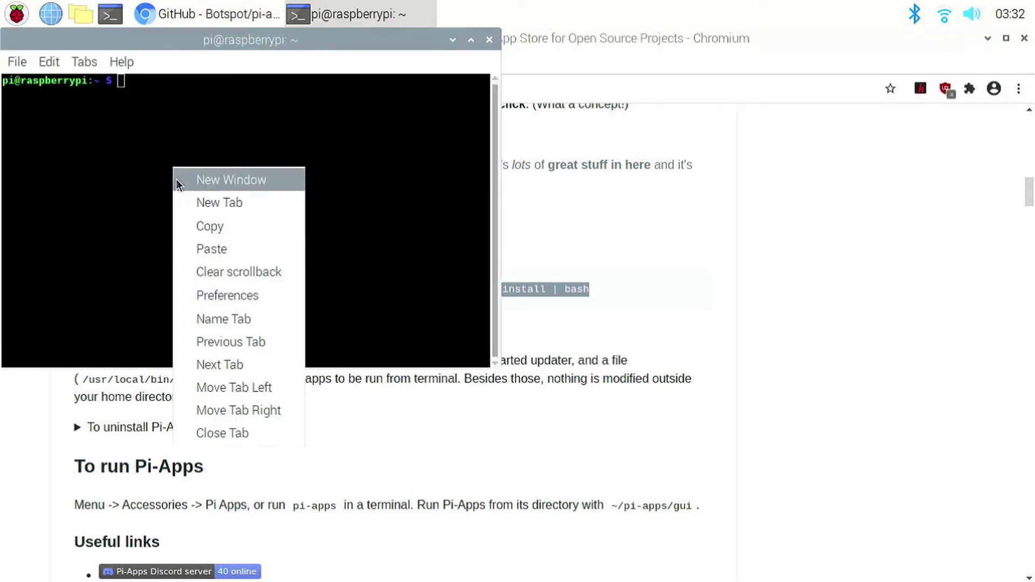
{"action": "left_click", "coordinate": [195, 243]}
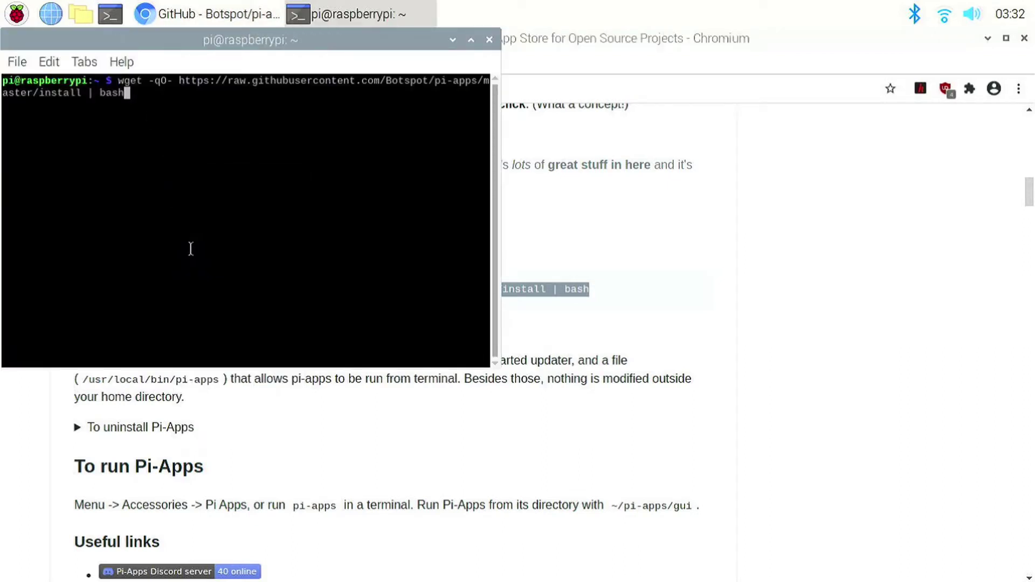
{"action": "key", "text": "Return"}
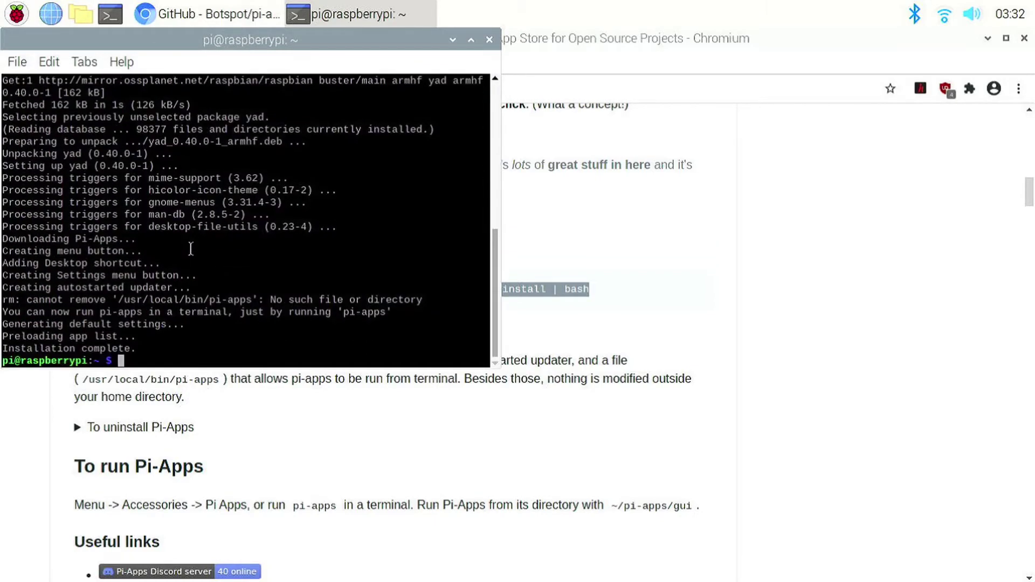
{"action": "key", "text": "ctrl+d"}
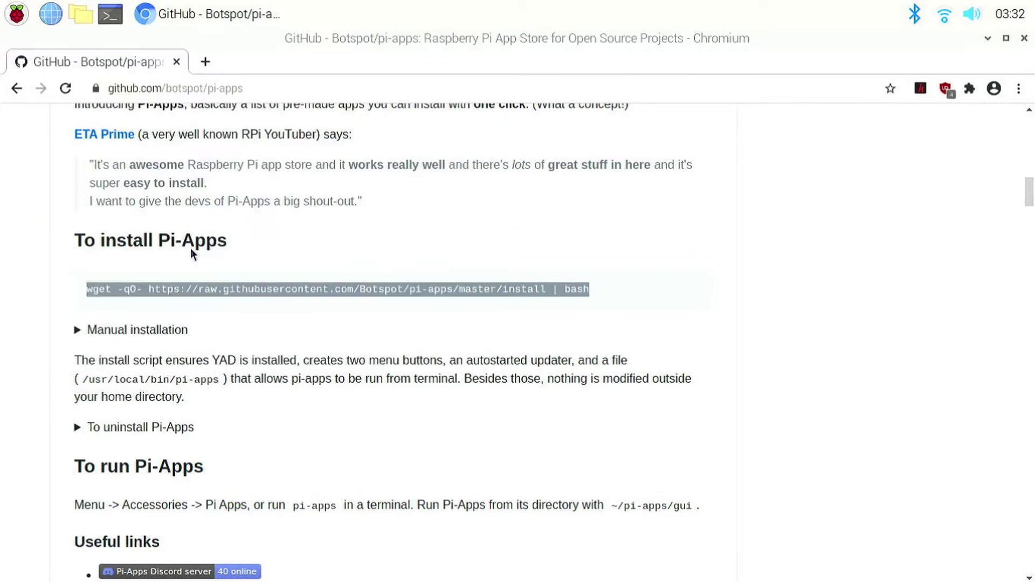
- Close Chromium, launch Pi Apps from the desktop, and install Ulauncher from the Eyecandy category
{"action": "key", "text": "ctrl+w"}
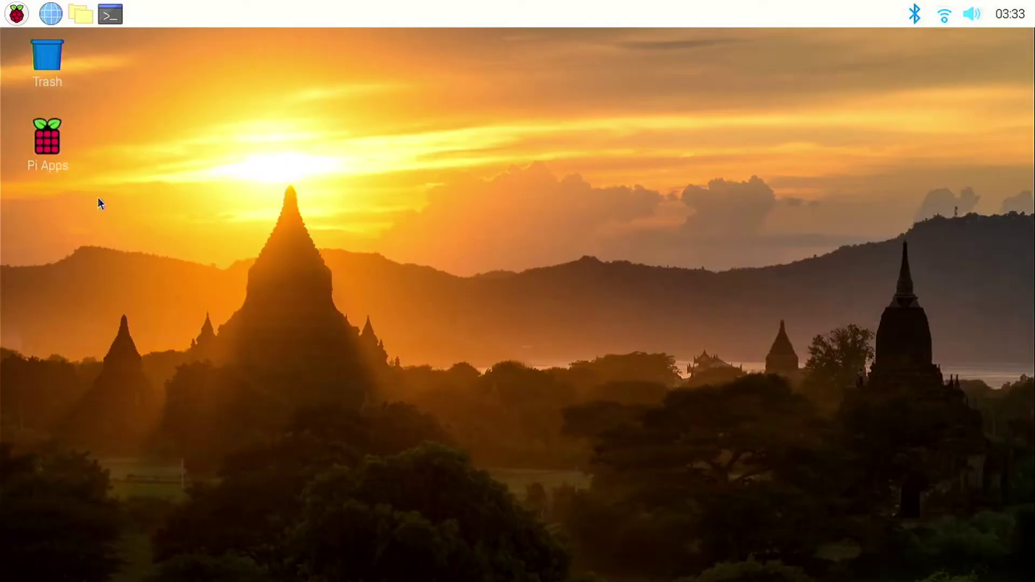
{"action": "double_click", "coordinate": [50, 149]}
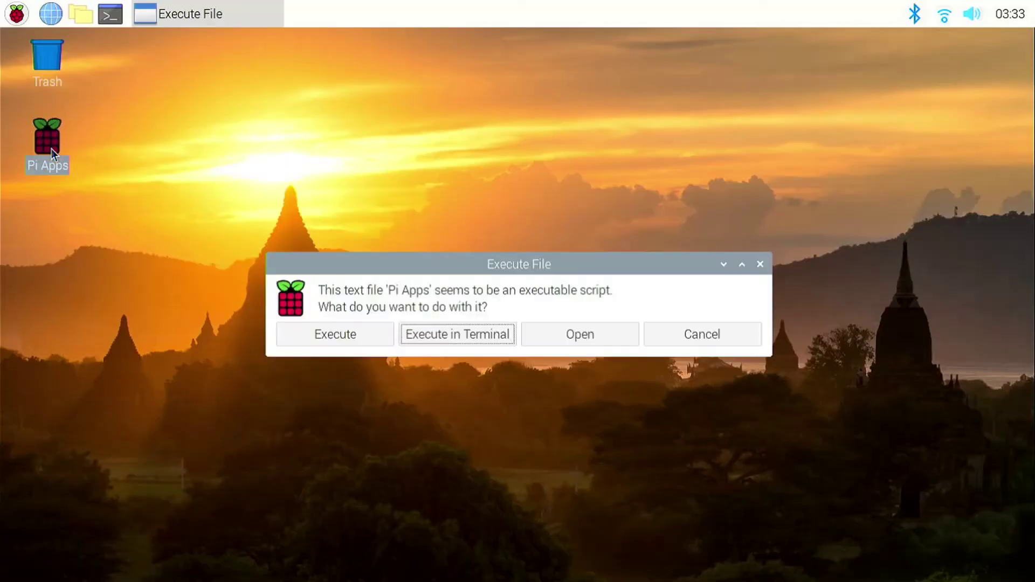
{"action": "left_click", "coordinate": [344, 335]}
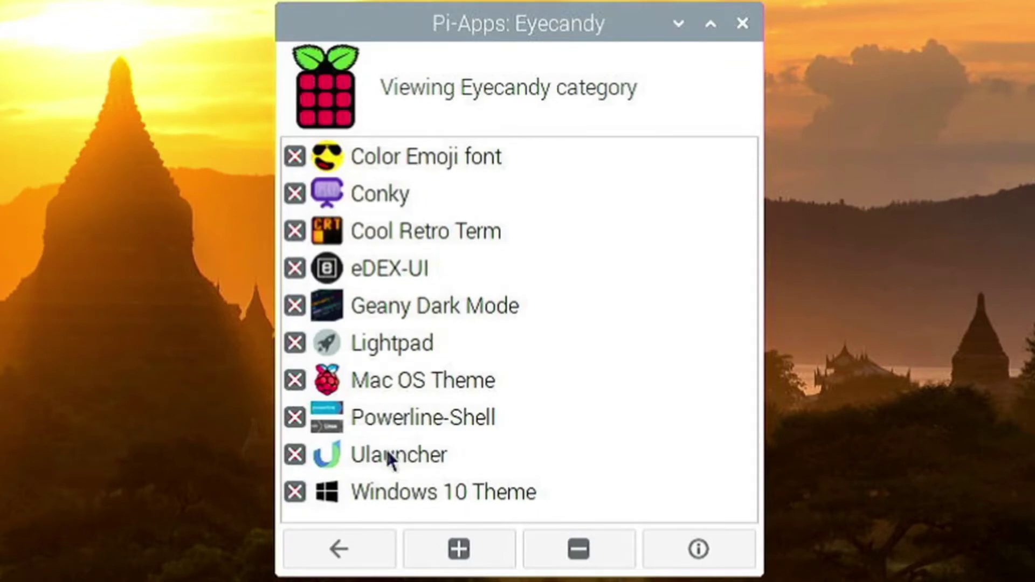
{"action": "left_click", "coordinate": [385, 455]}
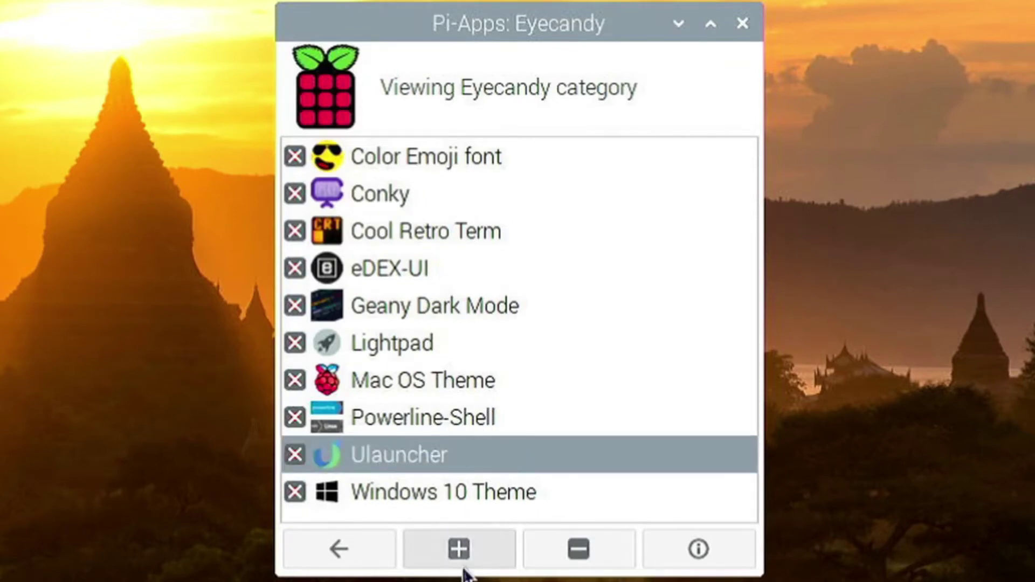
{"action": "left_click", "coordinate": [481, 552]}
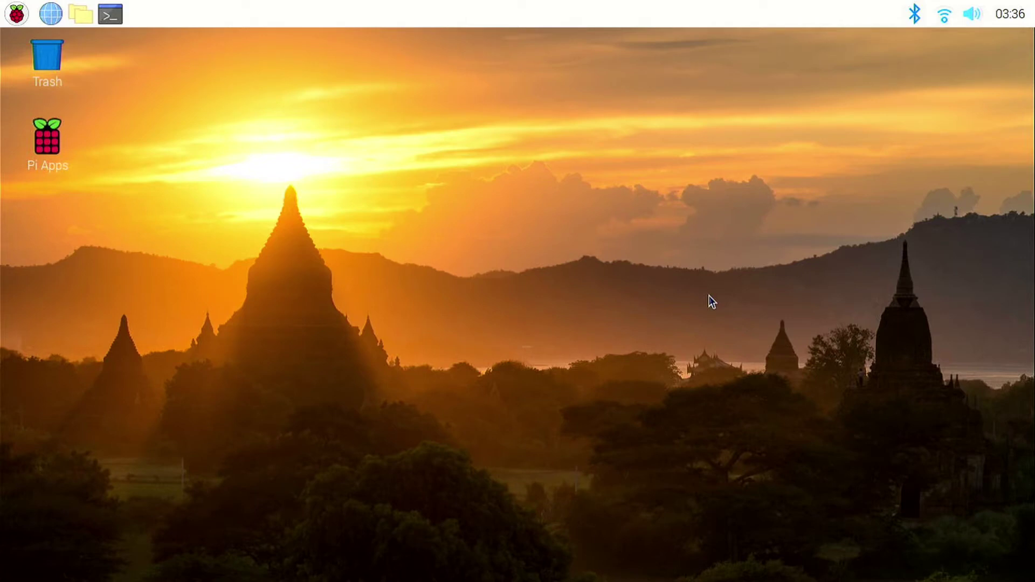
- Install compton with 'sudo apt install compton' in a new terminal, confirming with y
{"action": "left_click", "coordinate": [110, 13]}
{"action": "type", "text": "sudo apt ins"}
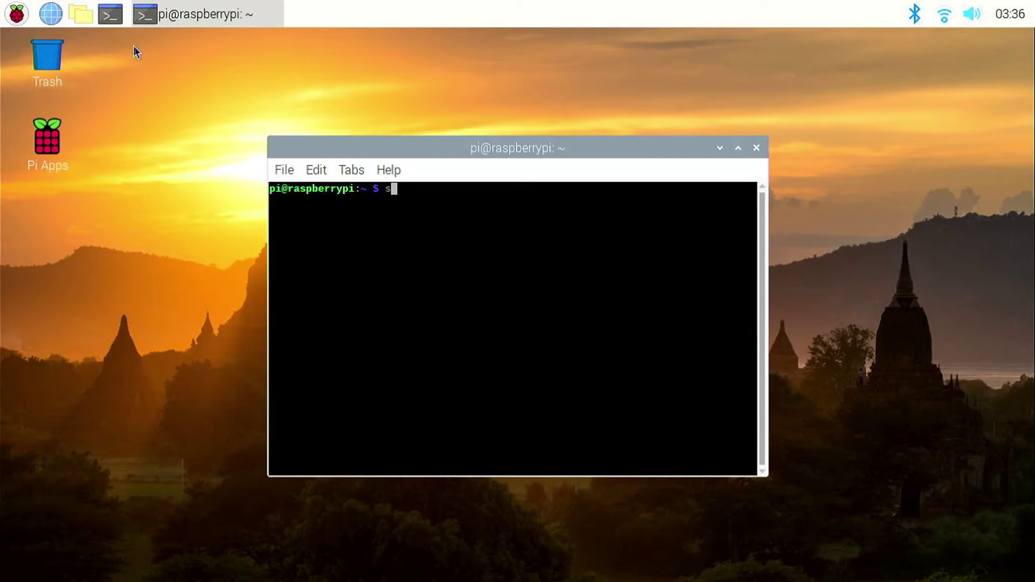
{"action": "type", "text": "tall compro"}
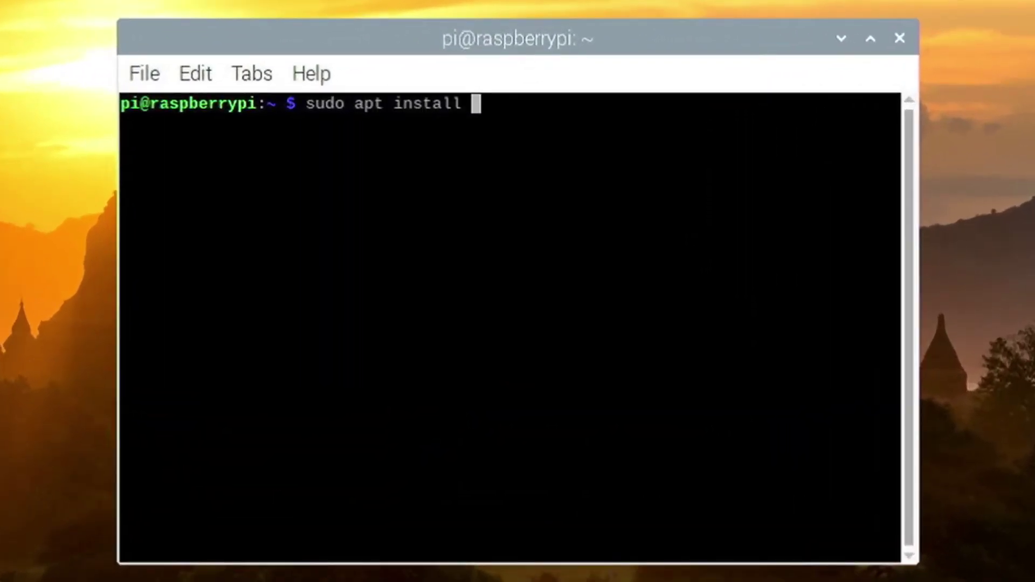
{"action": "key", "text": "BackSpace"}
{"action": "key", "text": "BackSpace"}
{"action": "type", "text": "ton"}
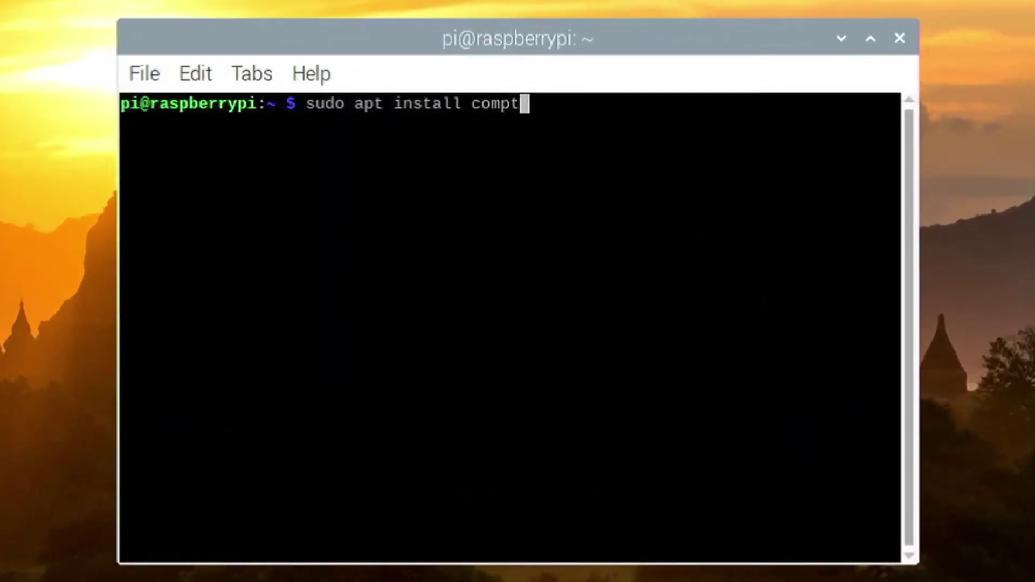
{"action": "key", "text": "Return"}
{"action": "type", "text": "y"}
{"action": "key", "text": "Return"}
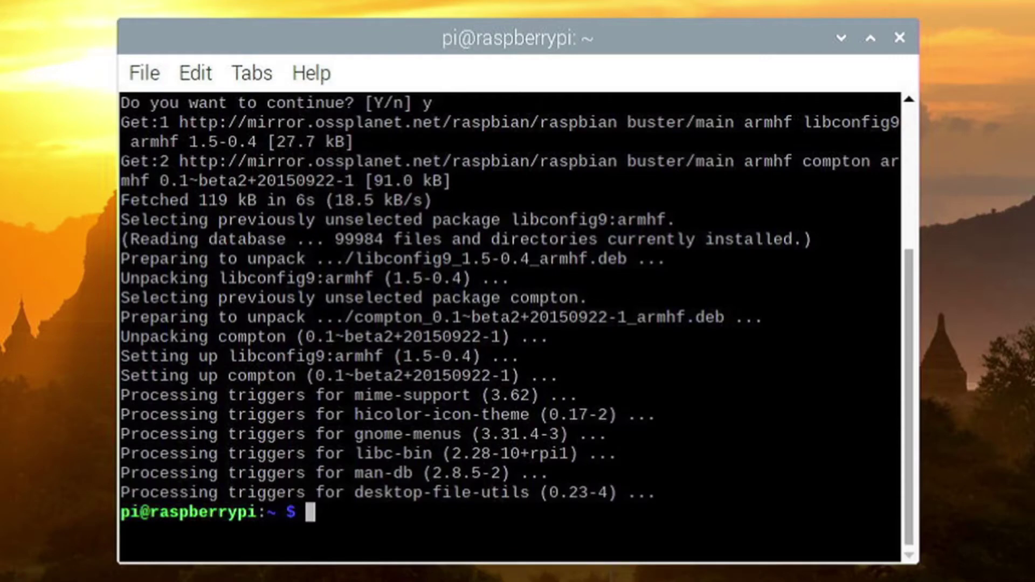
- Install lxsession-default-apps with 'sudo apt install lxsession-default-apps'
{"action": "type", "text": "su"}
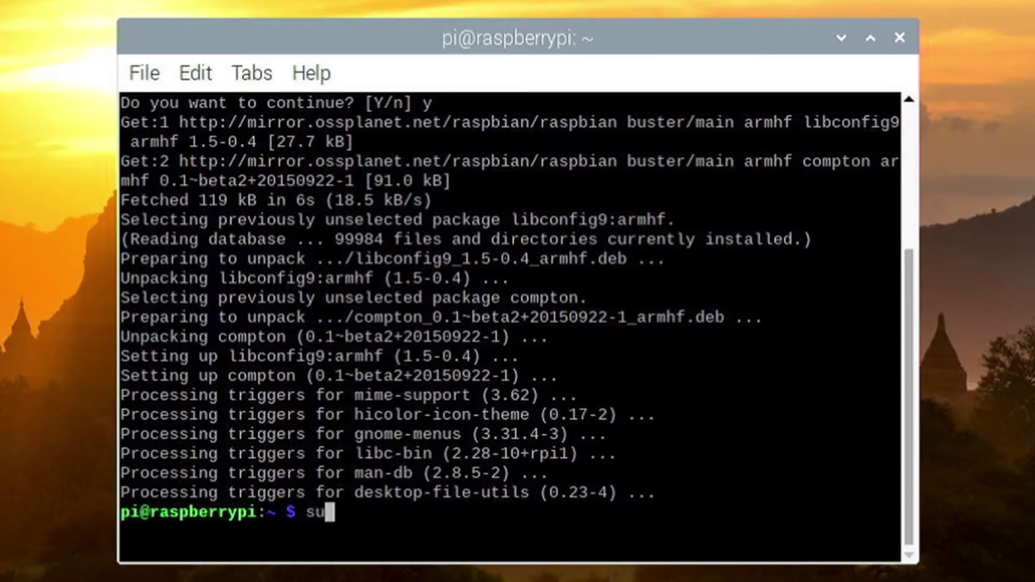
{"action": "type", "text": "do apt install lxse"}
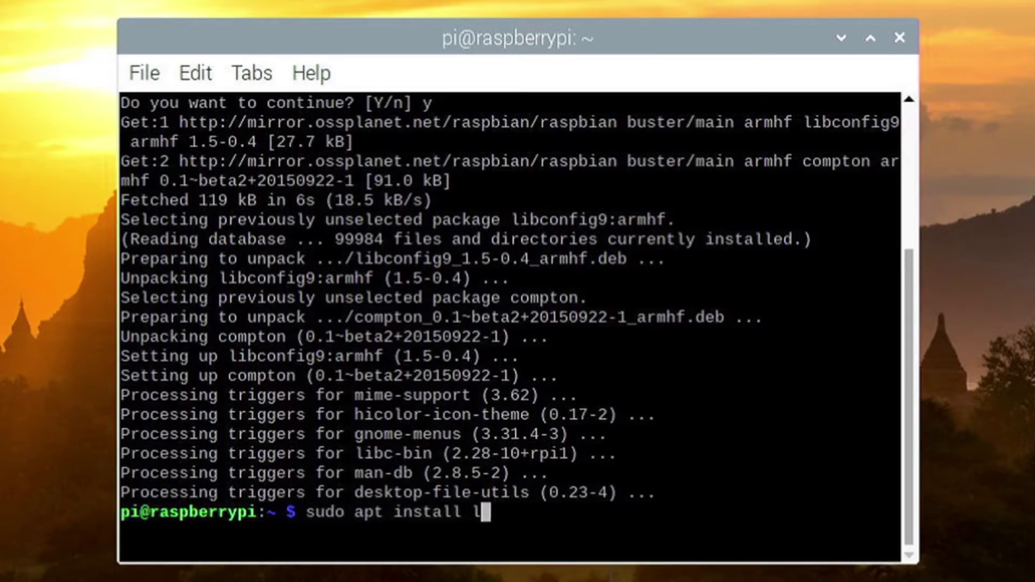
{"action": "key", "text": "Tab"}
{"action": "type", "text": "-def"}
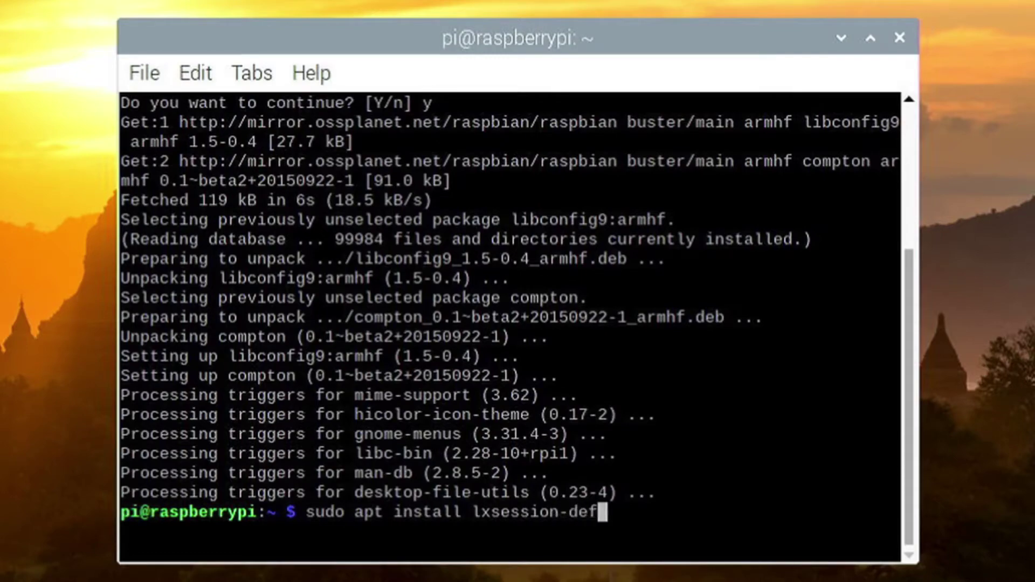
{"action": "key", "text": "Tab"}
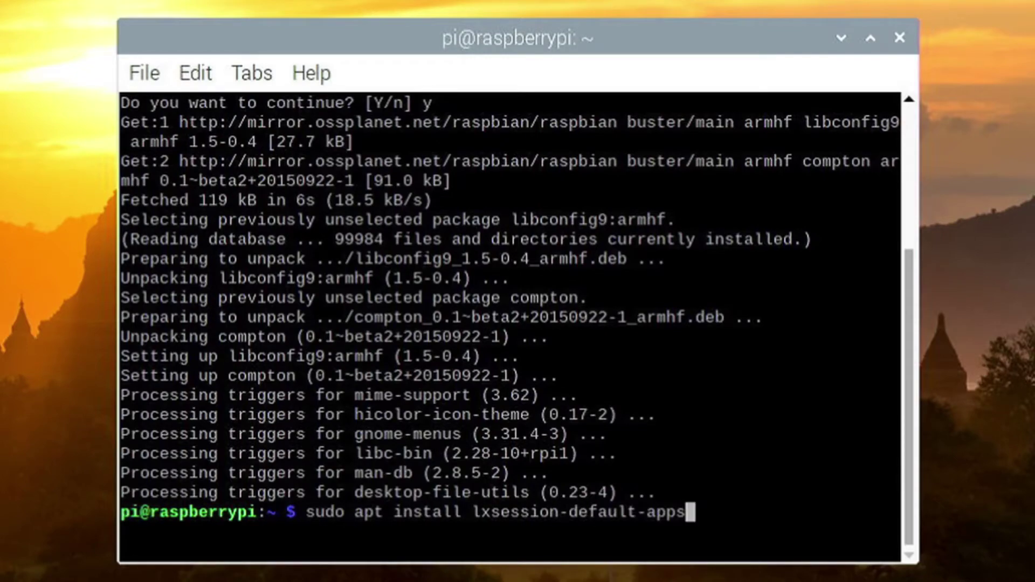
{"action": "key", "text": "Return"}
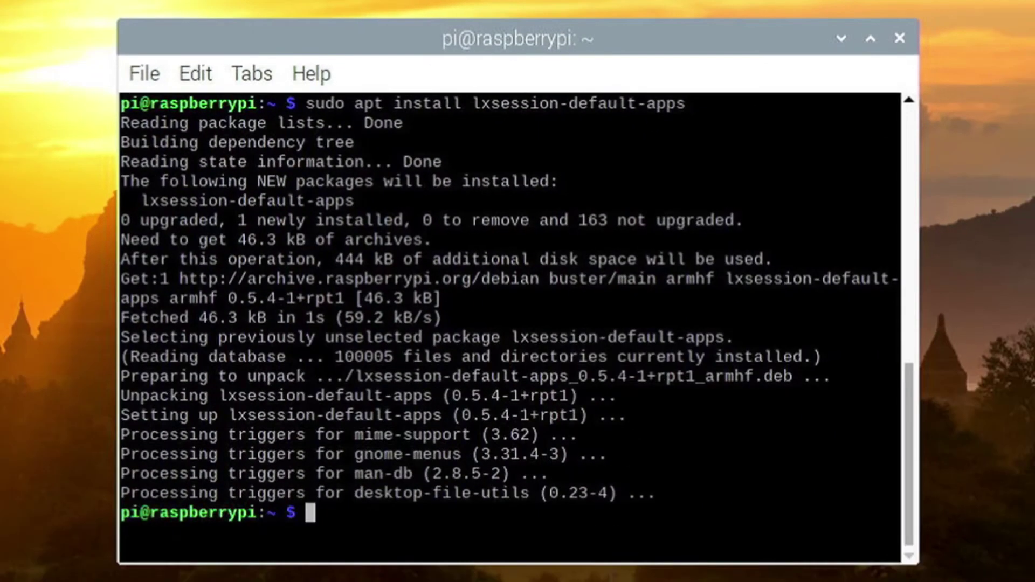
- Enter the lxsession-default-apps command at the prompt to launch the session configuration tool
{"action": "type", "text": "lxse"}
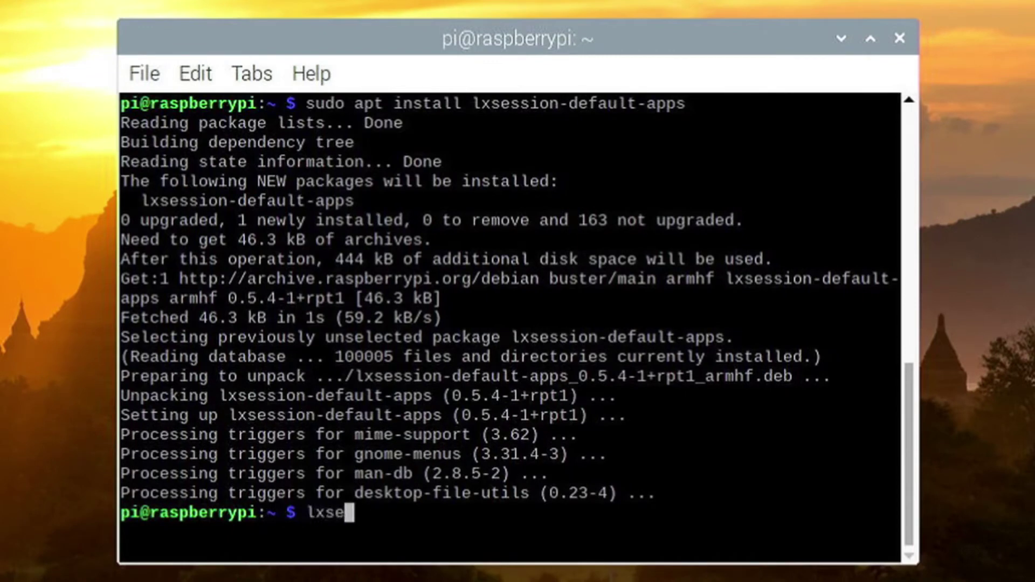
{"action": "key", "text": "Tab"}
{"action": "type", "text": "-de"}
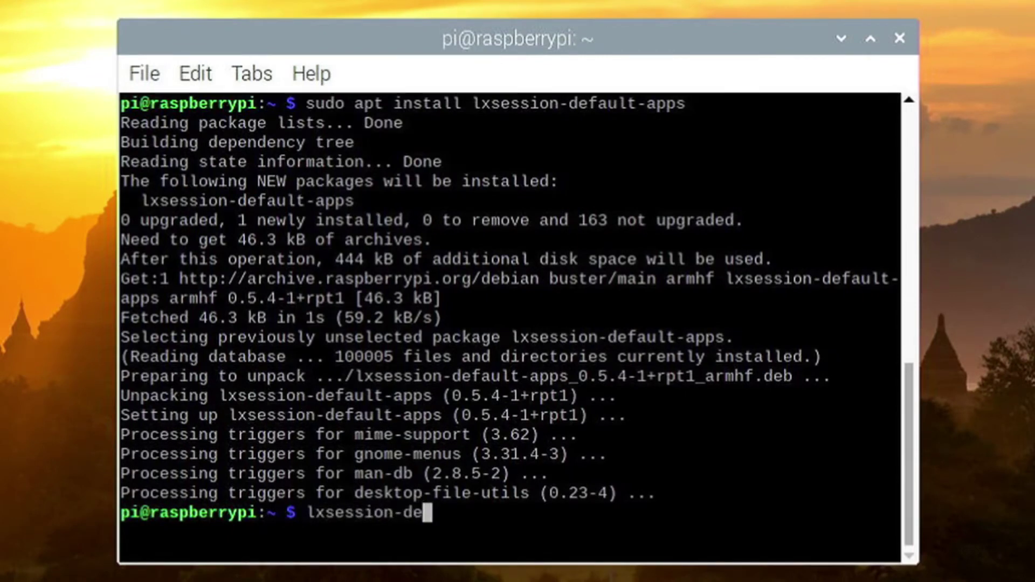
{"action": "key", "text": "Tab"}
{"action": "type", "text": "-a"}
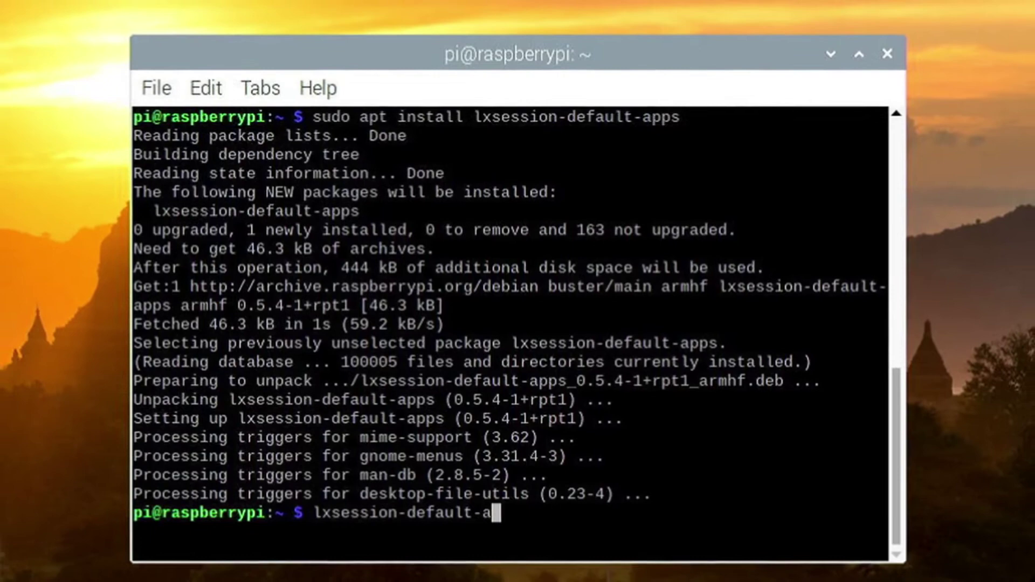
{"action": "key", "text": "Tab"}
{"action": "key", "text": "Return"}
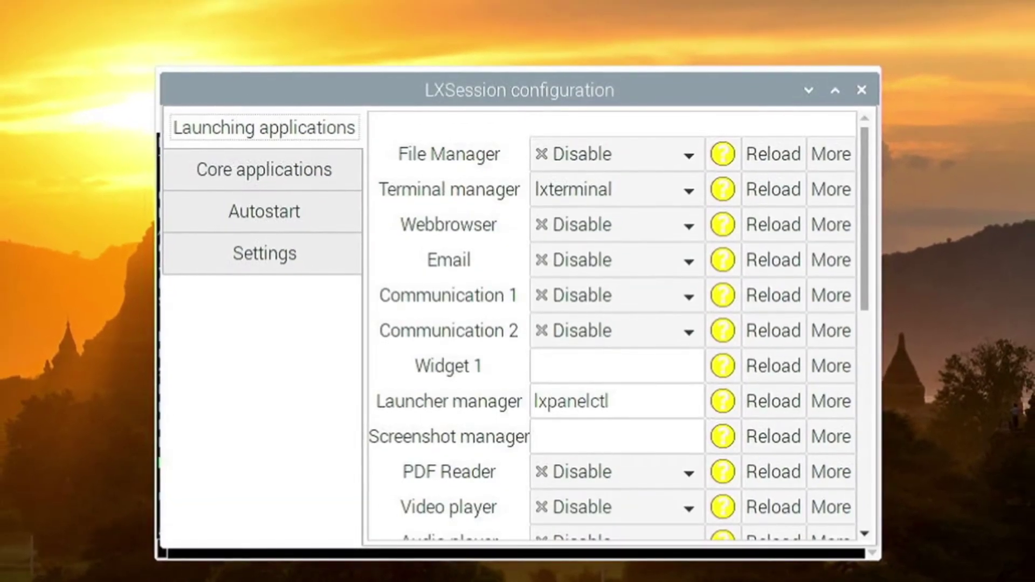
{"action": "left_click", "coordinate": [237, 213]}
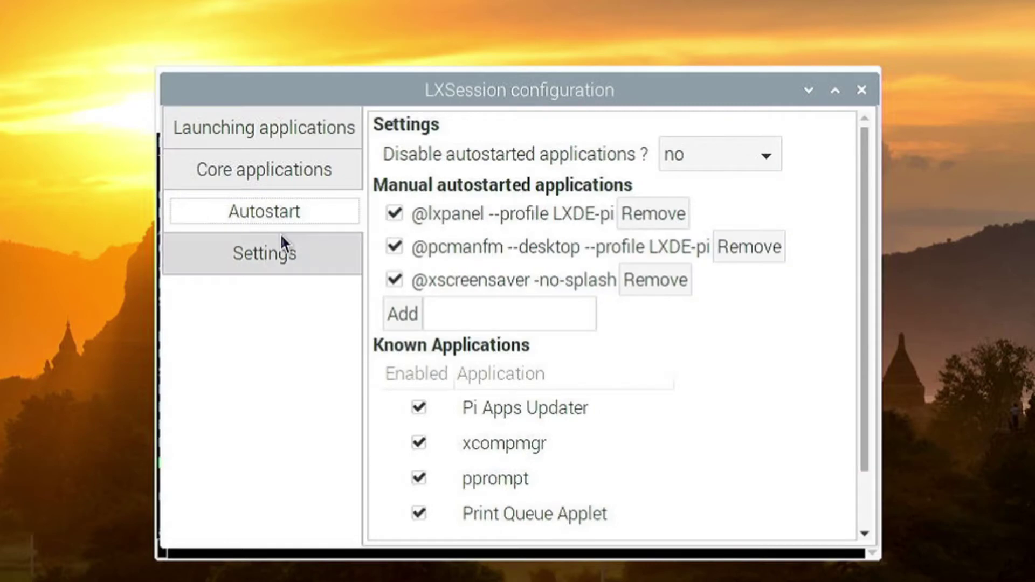
{"action": "left_click", "coordinate": [495, 320]}
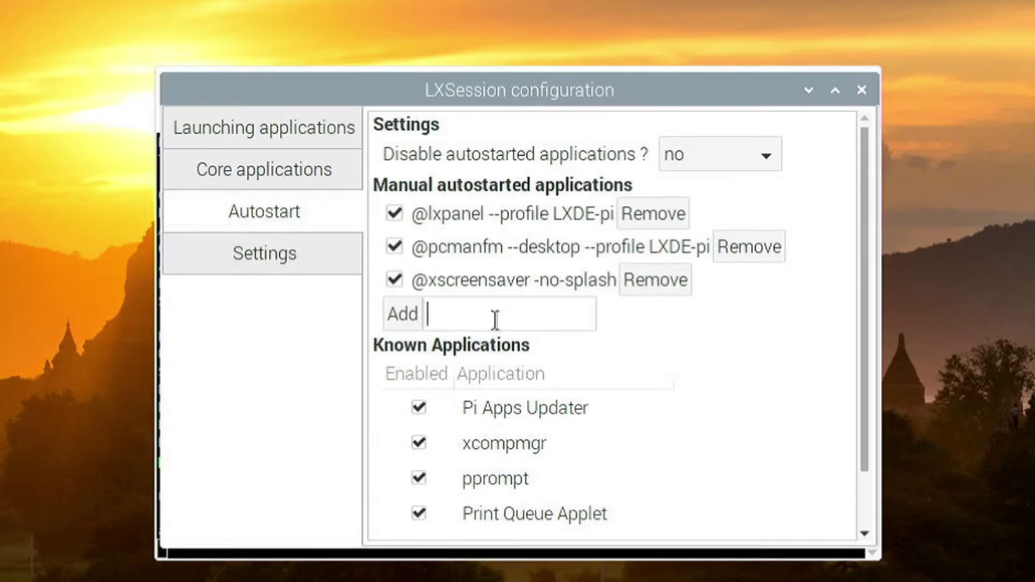
{"action": "type", "text": "@co"}
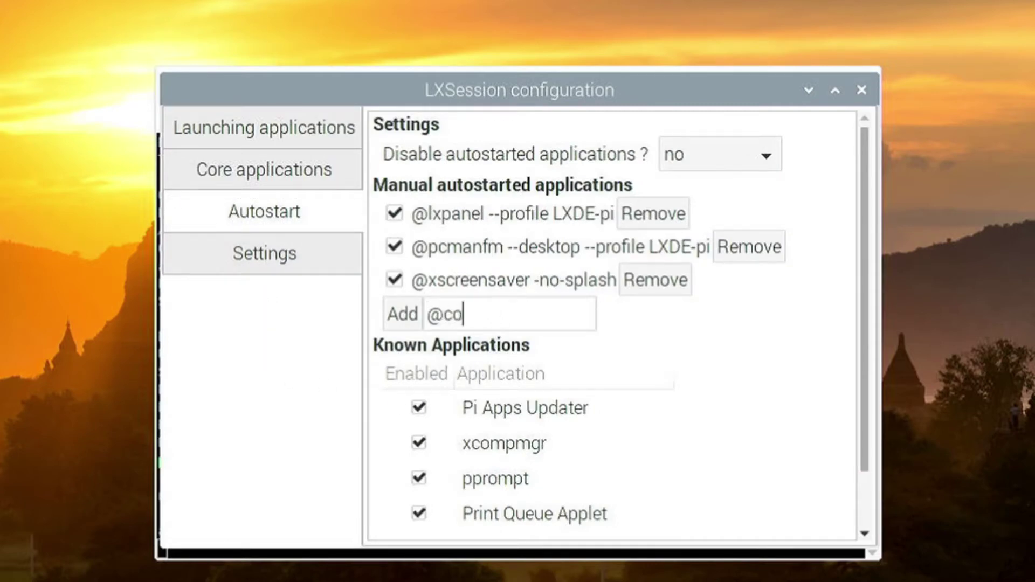
{"action": "type", "text": "mpton"}
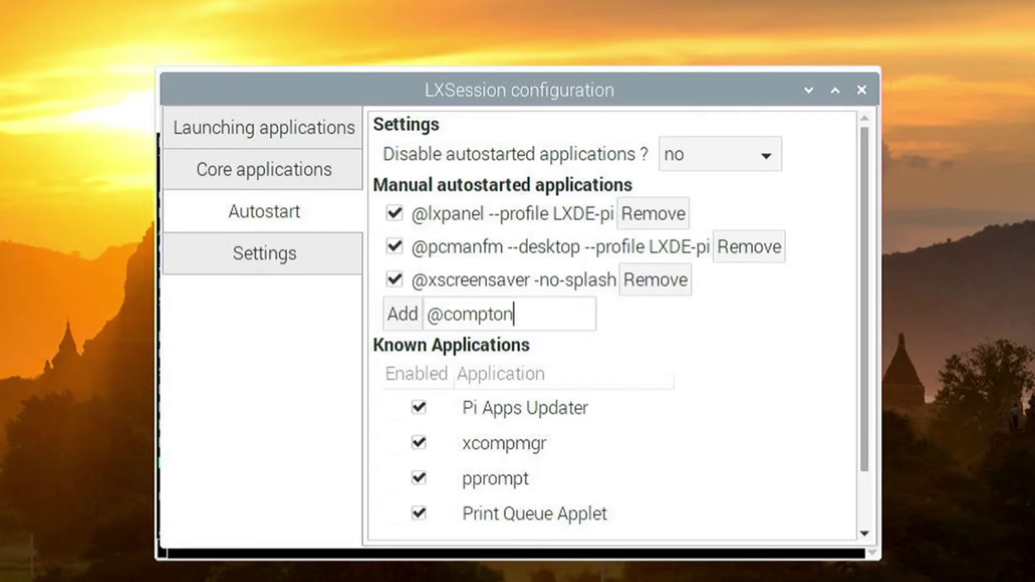
{"action": "left_click", "coordinate": [401, 319]}
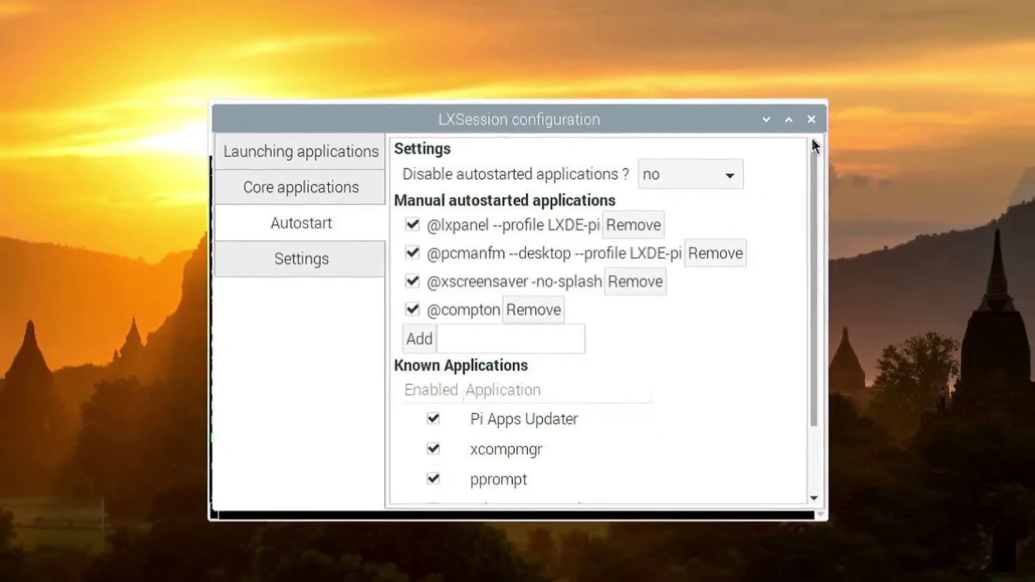
- Close the LXSession configuration and terminal windows, then reboot via the Logout shutdown options
{"action": "left_click", "coordinate": [812, 120]}
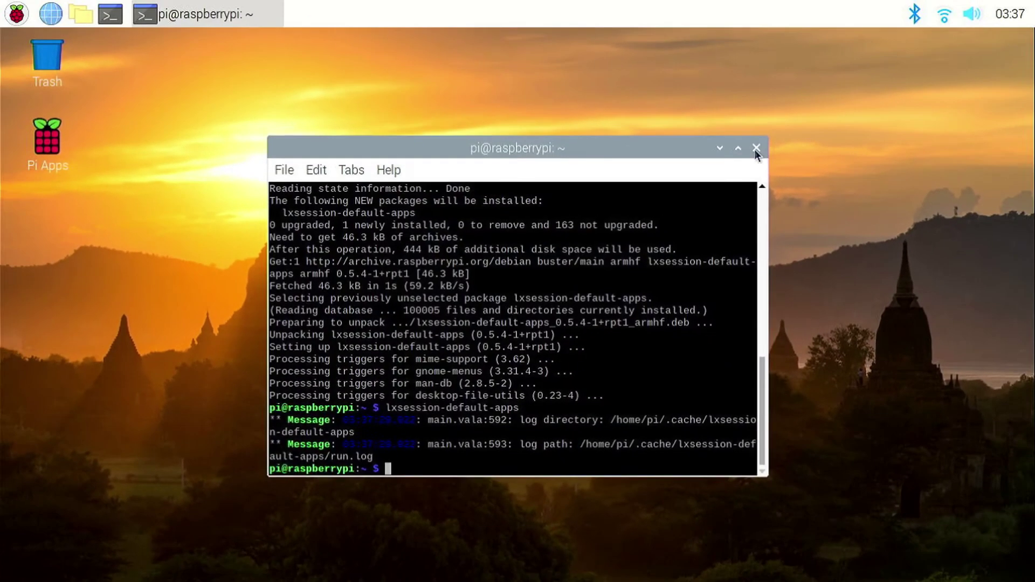
{"action": "left_click", "coordinate": [758, 144]}
{"action": "left_click", "coordinate": [20, 21]}
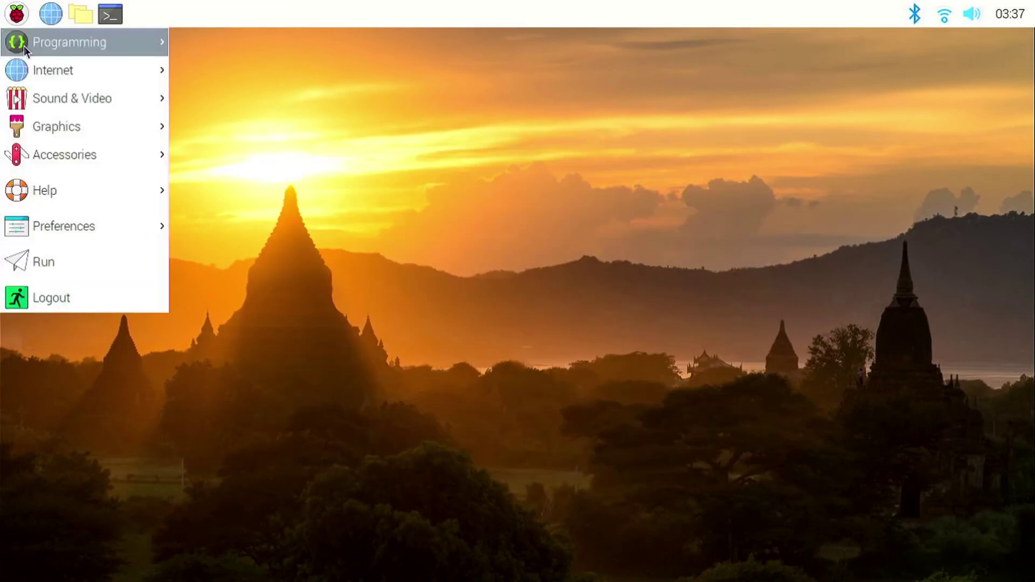
{"action": "left_click", "coordinate": [76, 285]}
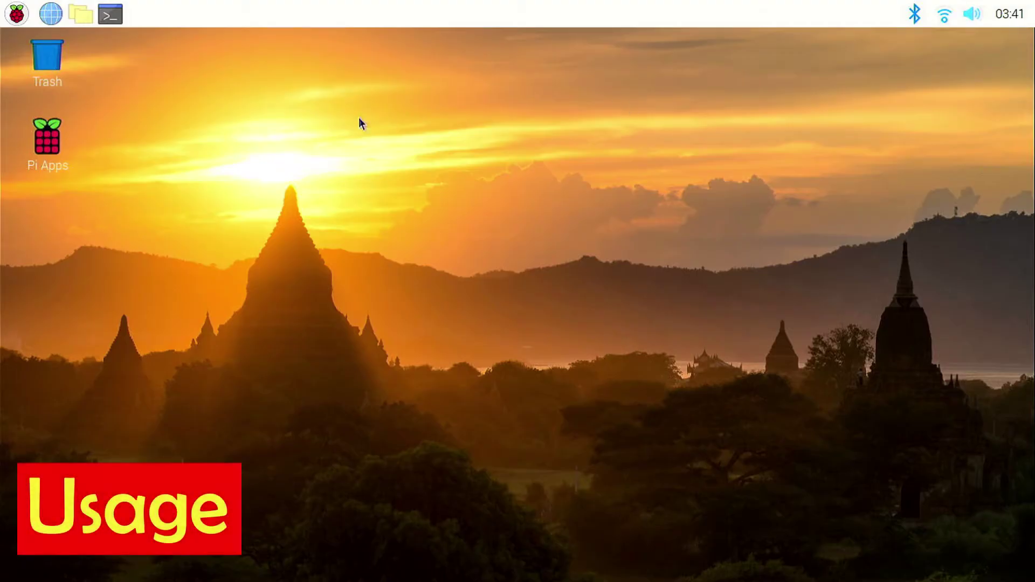
- Launch Ulauncher from the Raspberry menu's Accessories submenu
{"action": "left_click", "coordinate": [16, 14]}
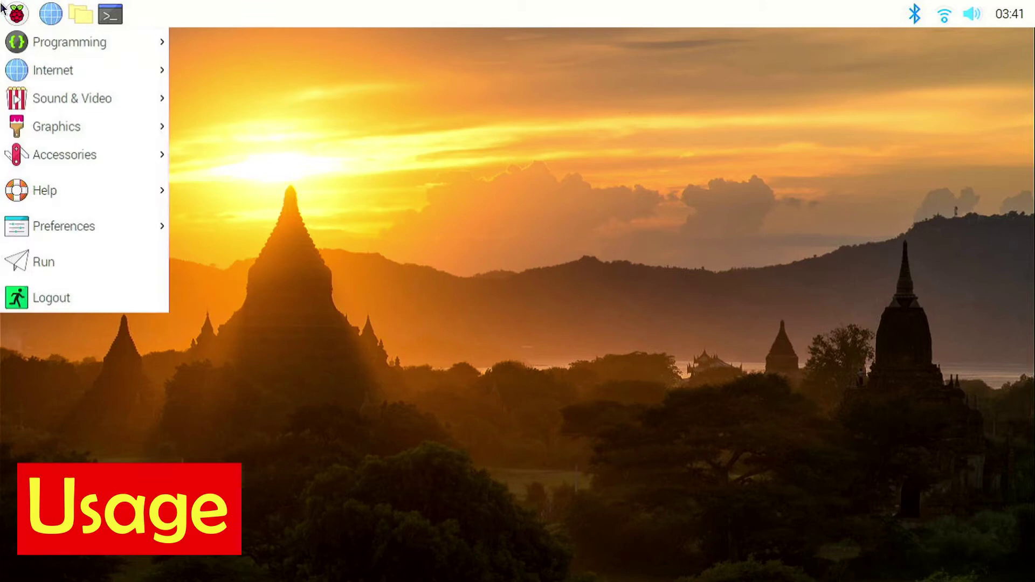
{"action": "mouse_move", "coordinate": [60, 151]}
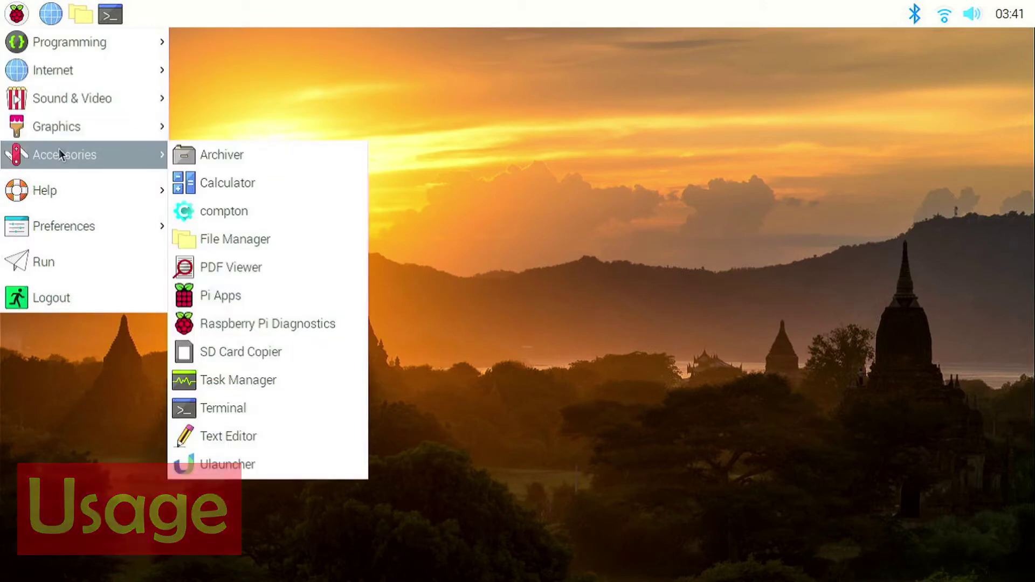
{"action": "left_click", "coordinate": [186, 463]}
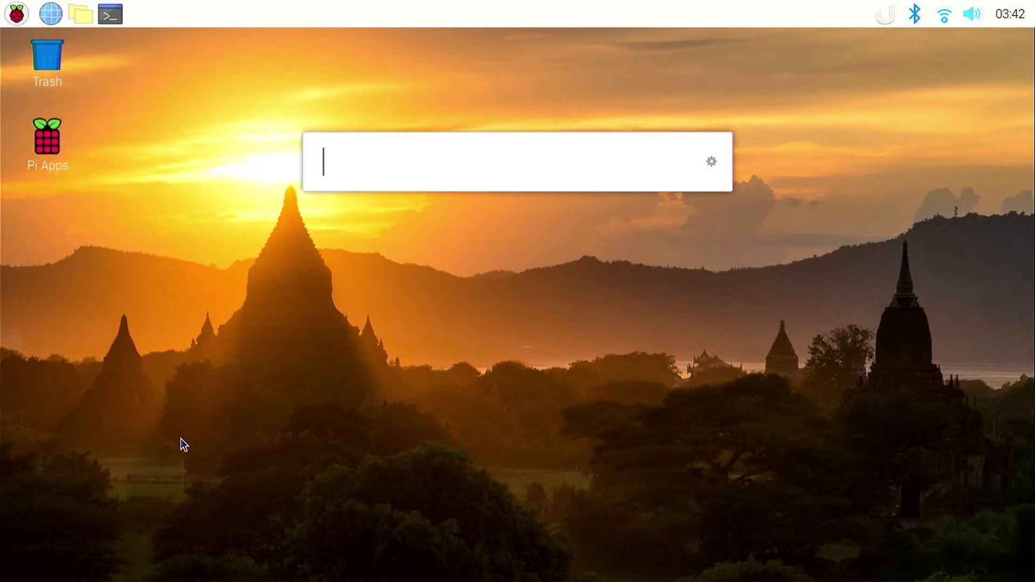
- Launch Terminal through Ulauncher, close it, then recall Ulauncher with Ctrl+Space and type 'g'
{"action": "type", "text": "terminal"}
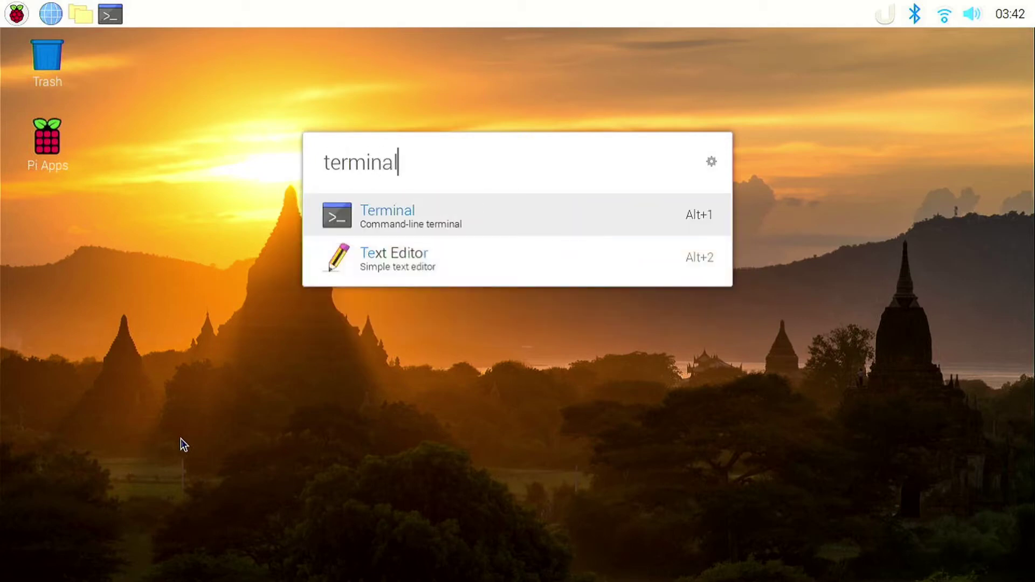
{"action": "key", "text": "Return"}
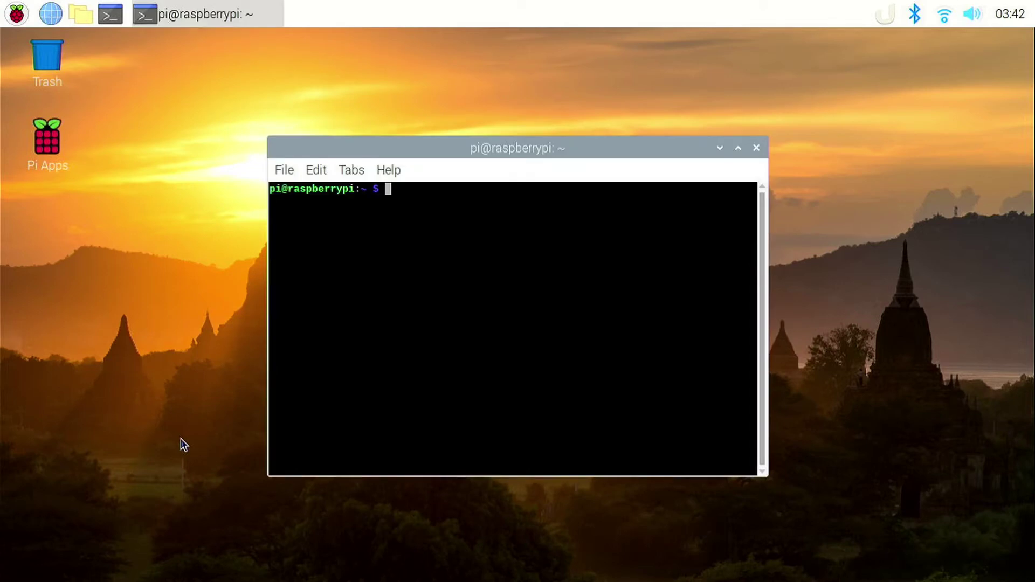
{"action": "key", "text": "ctrl+d"}
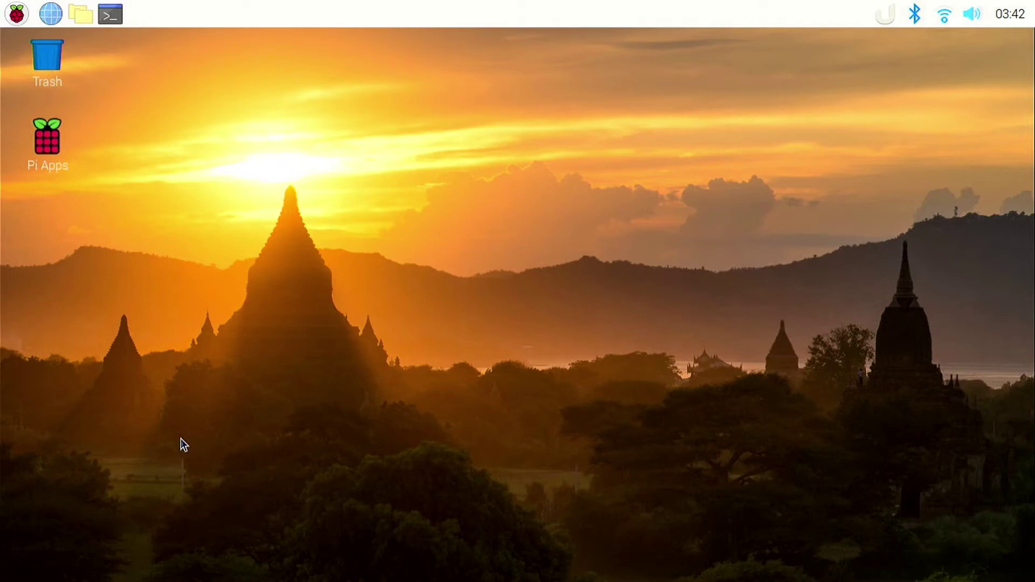
{"action": "key", "text": "ctrl+space"}
{"action": "type", "text": "g"}
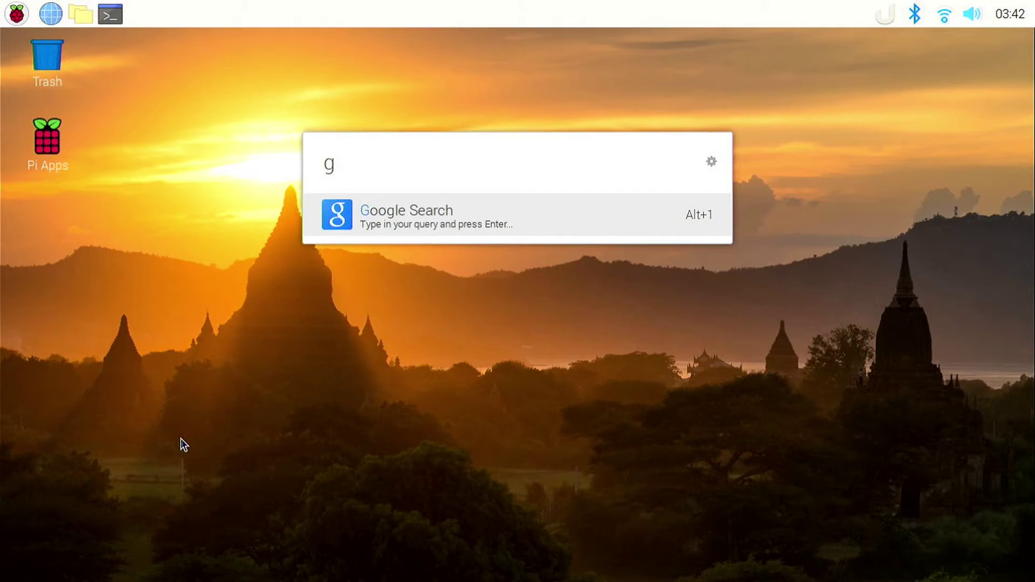
- Search Google for 'RPICoder' from Ulauncher, scroll the Chromium results, and close the browser
{"action": "type", "text": "RPIc"}
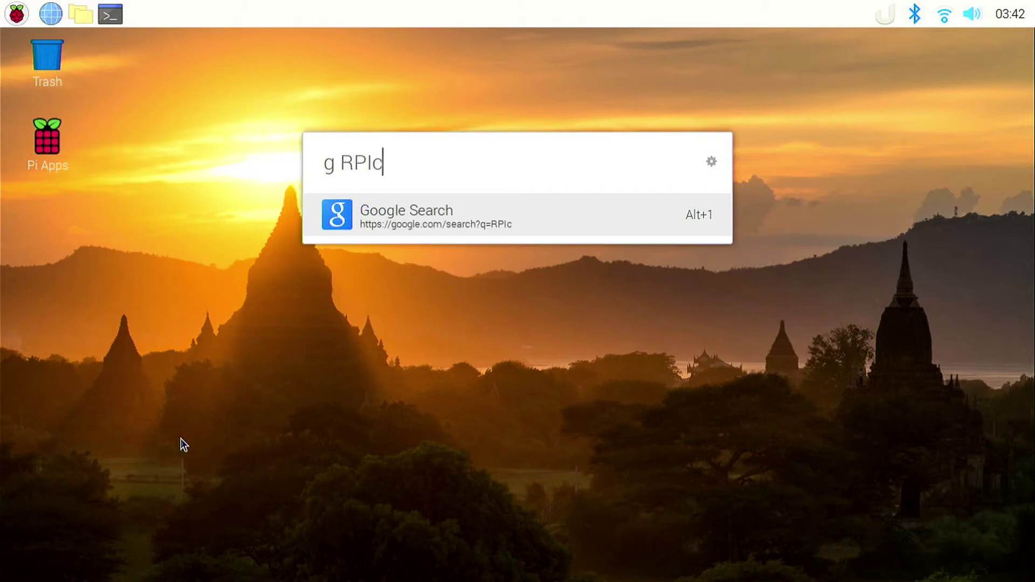
{"action": "key", "text": "BackSpace"}
{"action": "type", "text": "Coder"}
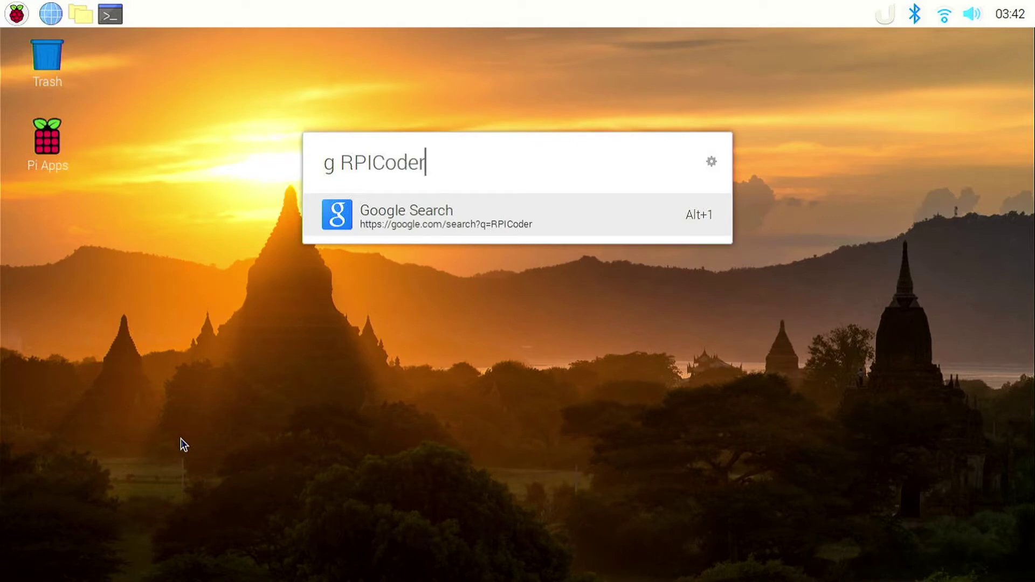
{"action": "key", "text": "Return"}
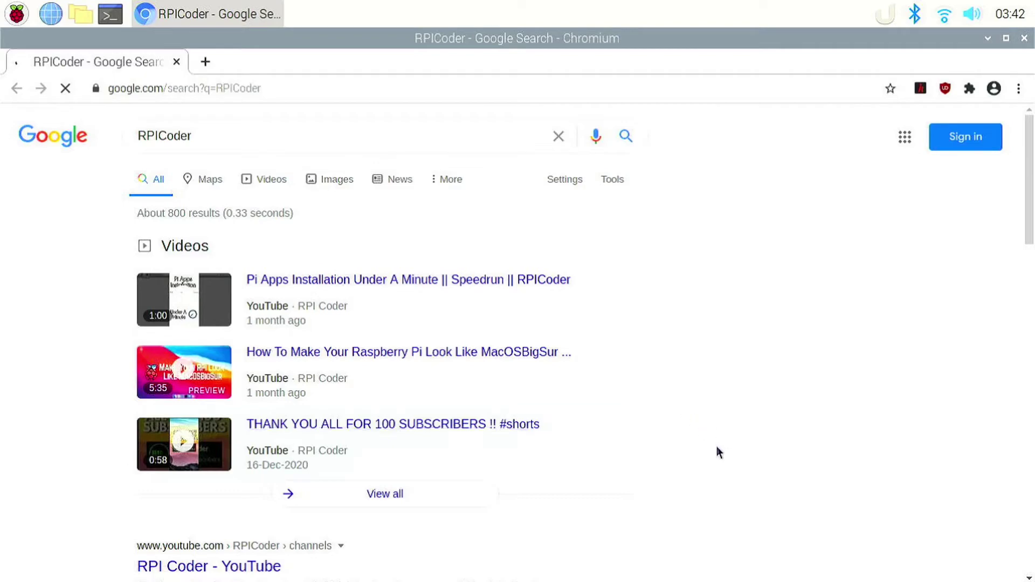
{"action": "scroll", "coordinate": [754, 461], "scroll_direction": "down", "scroll_amount": 3}
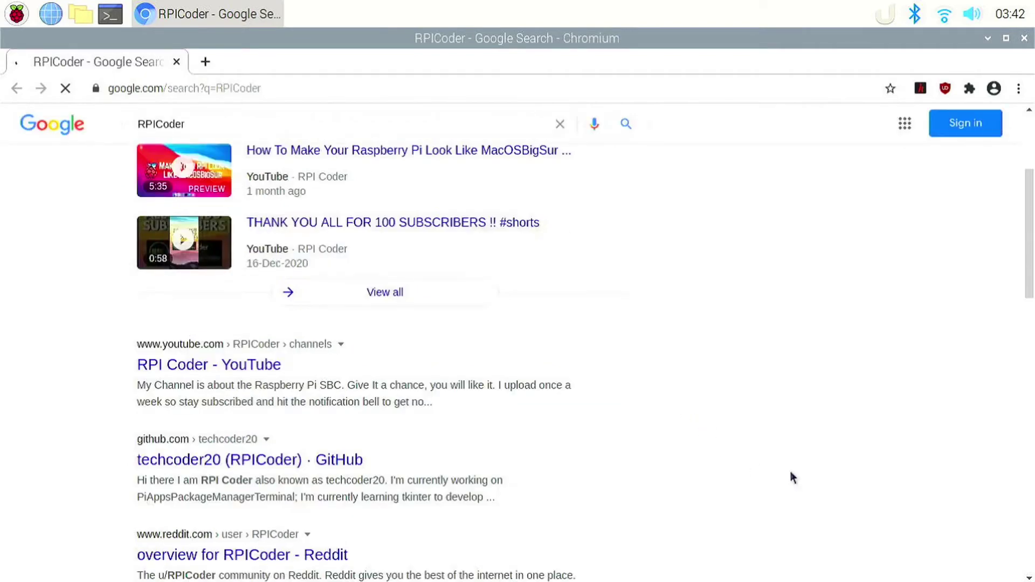
{"action": "left_click", "coordinate": [1028, 37]}
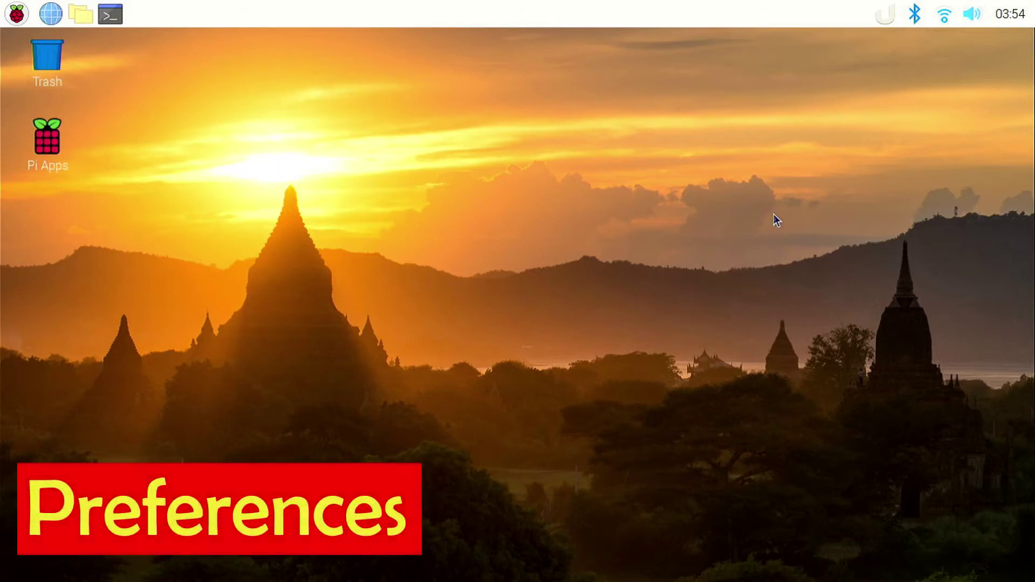
- Open Ulauncher Preferences, try a Ctrl+Alt+U hotkey, and test that Ctrl+Space still calls the launcher
{"action": "key", "text": "ctrl+space"}
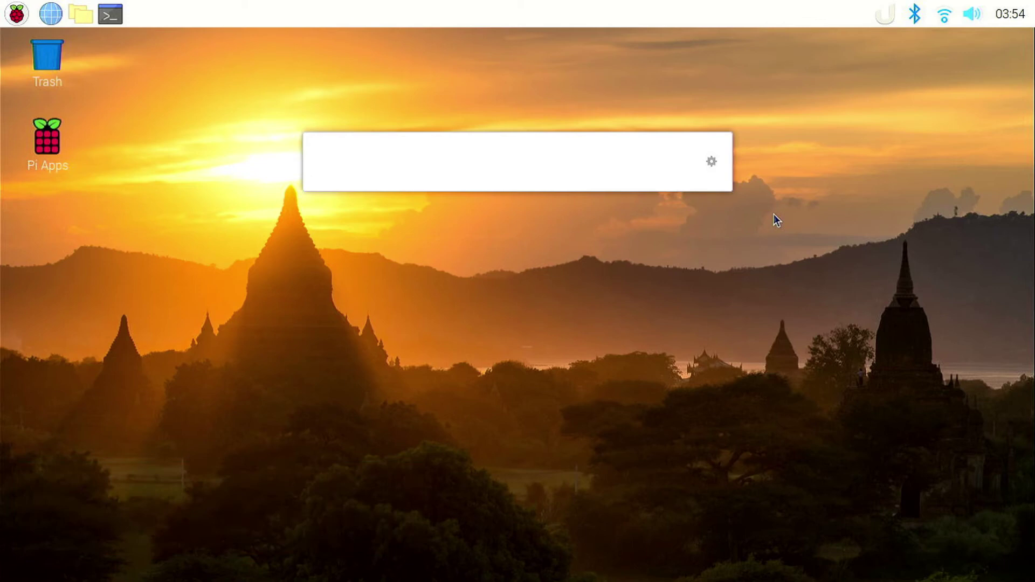
{"action": "left_click", "coordinate": [710, 161]}
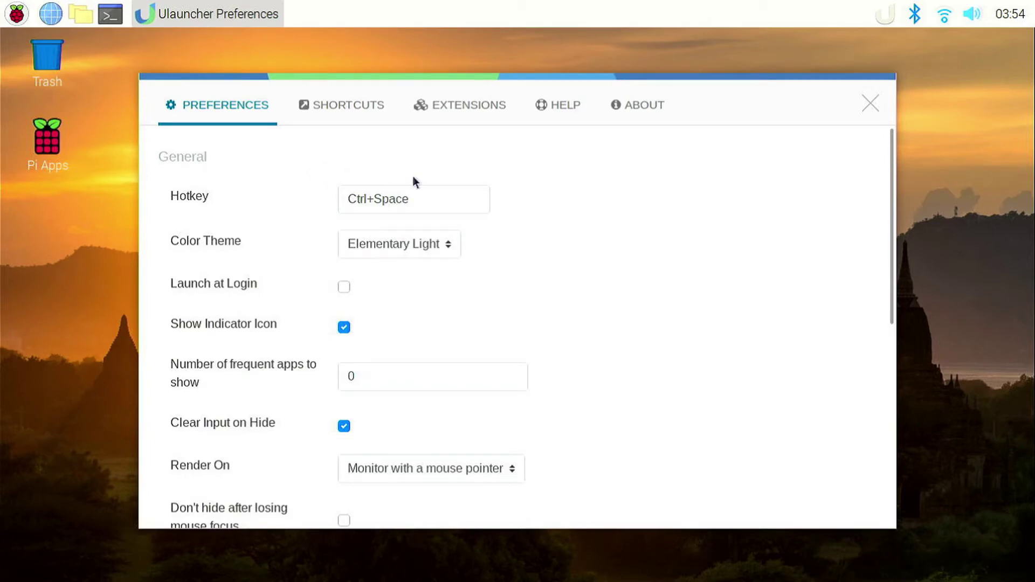
{"action": "left_click", "coordinate": [423, 207]}
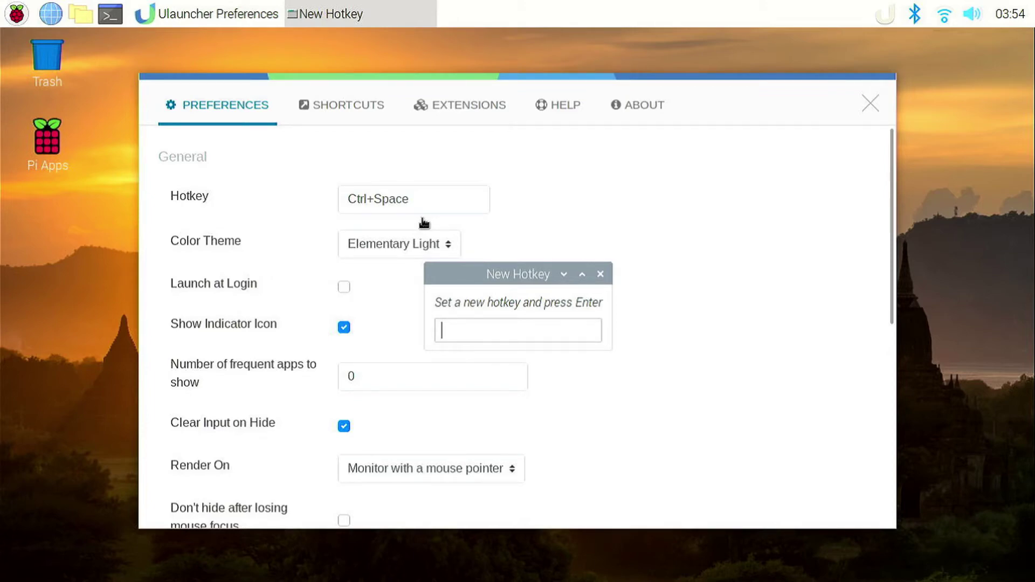
{"action": "key", "text": "ctrl+alt+u"}
{"action": "key", "text": "Return"}
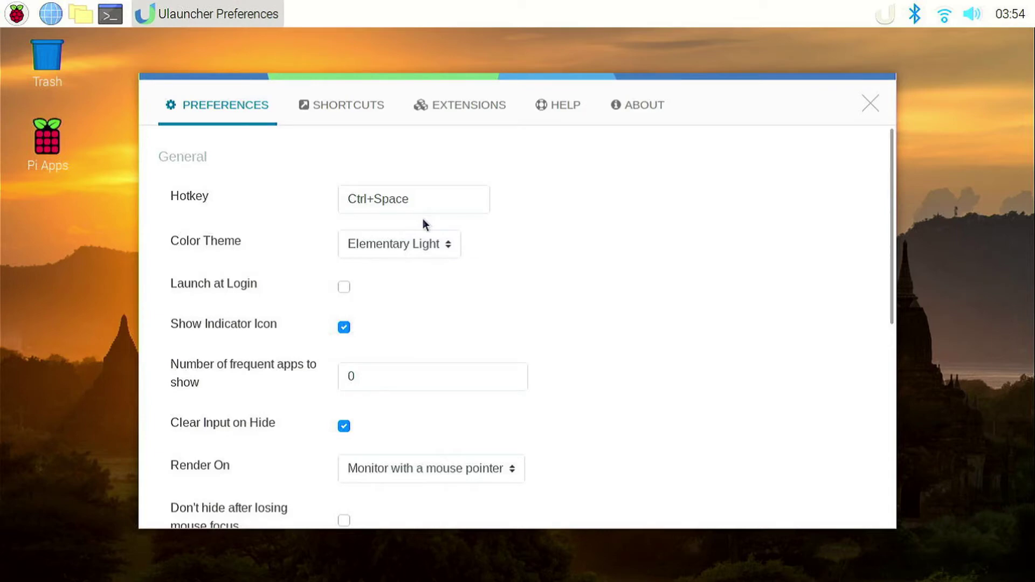
{"action": "key", "text": "ctrl+space"}
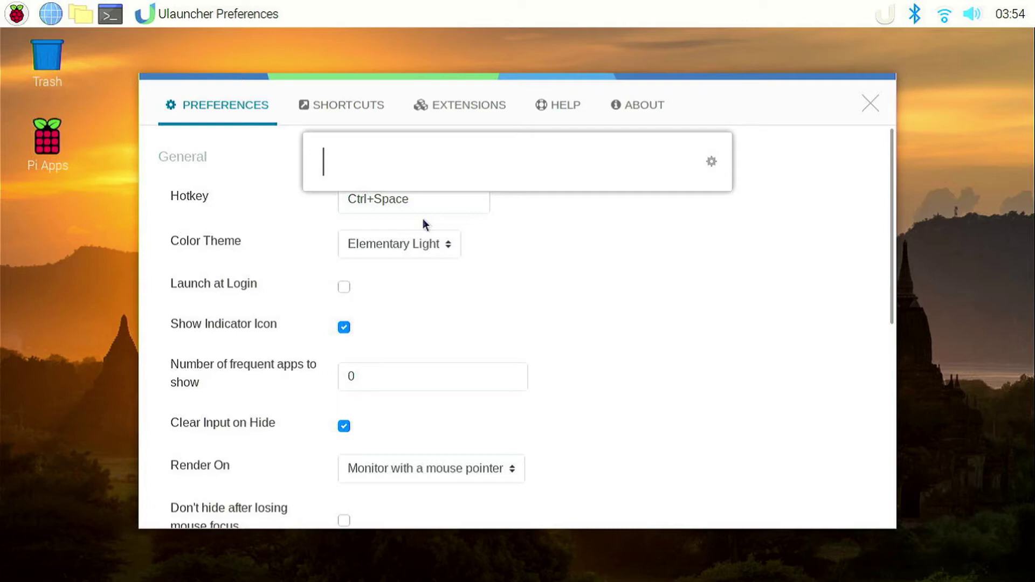
{"action": "key", "text": "Escape"}
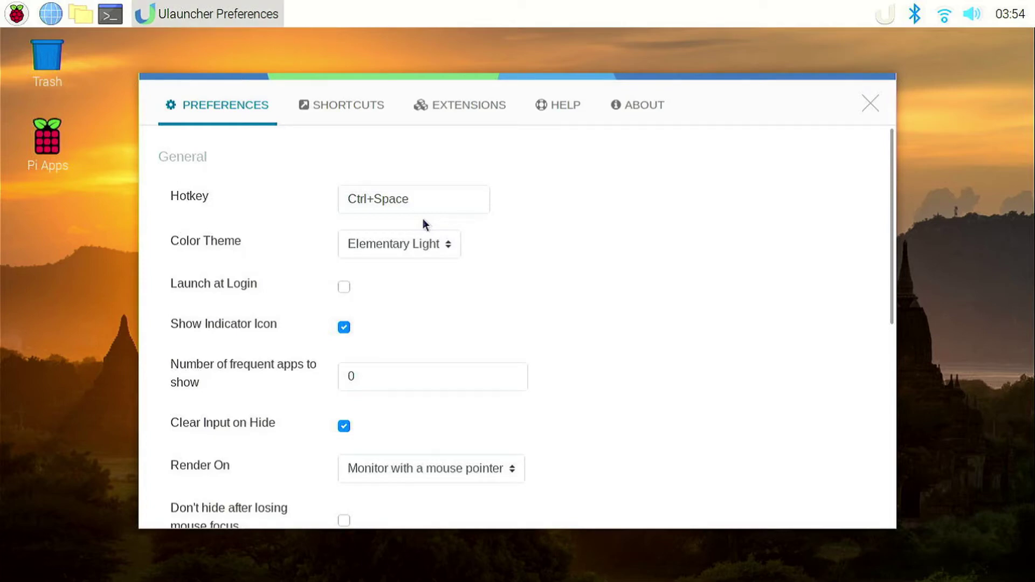
- Keep the Elementary Light colour theme and open Chromium
{"action": "left_click", "coordinate": [441, 251]}
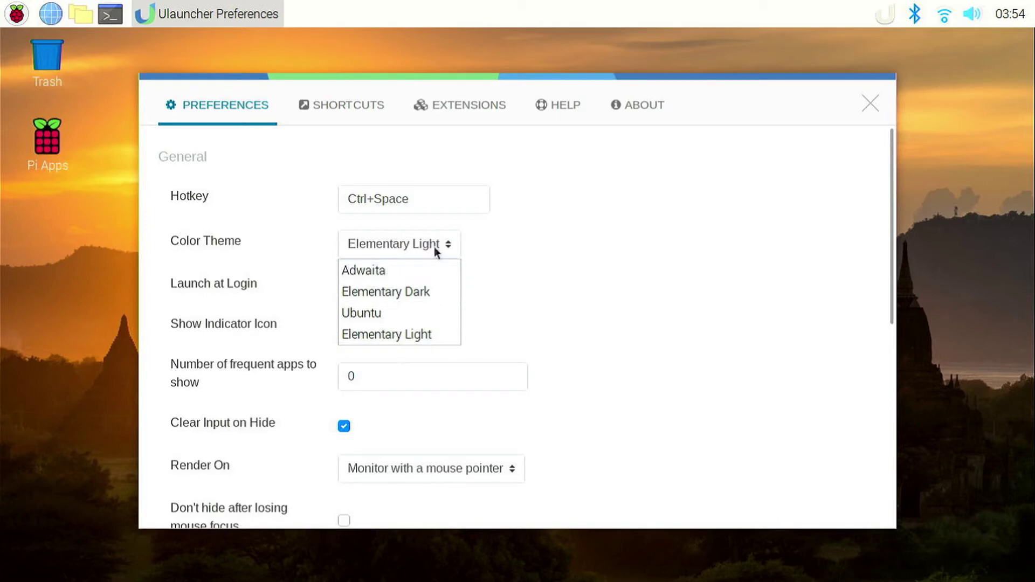
{"action": "left_click", "coordinate": [423, 248]}
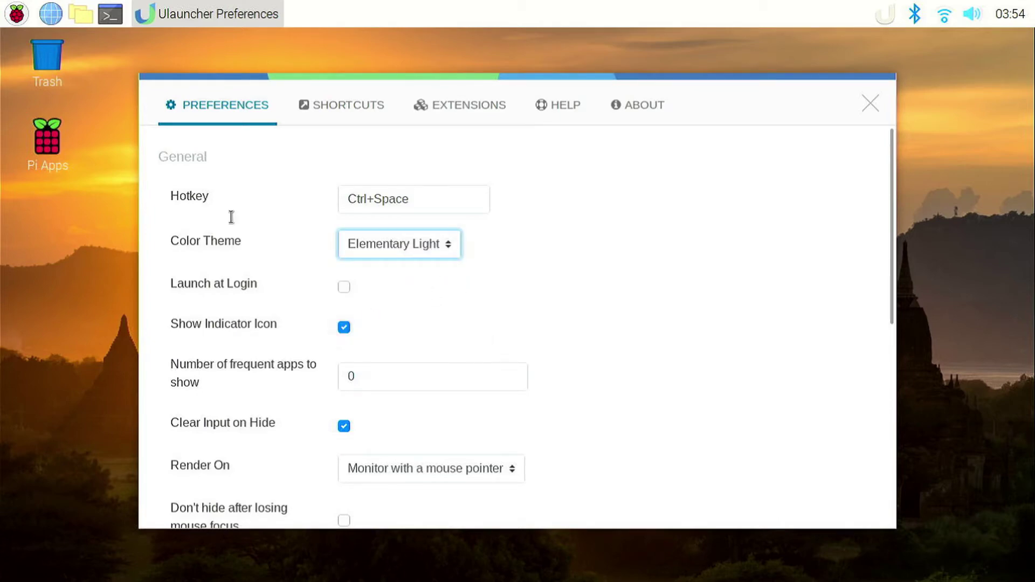
{"action": "left_click", "coordinate": [54, 14]}
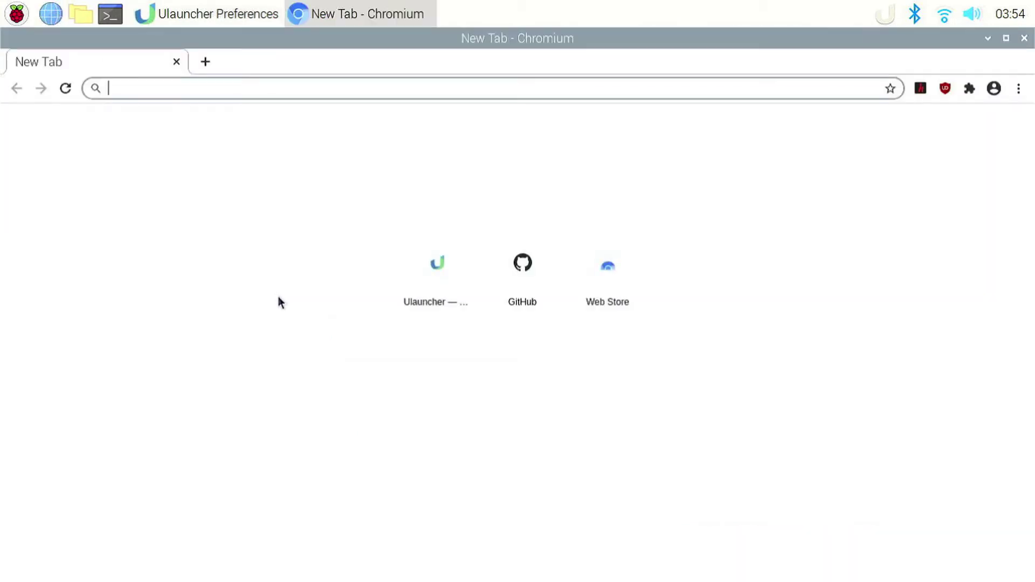
- Go to ulauncher.io and open the Ulauncher Color Themes gist
{"action": "type", "text": "ulau"}
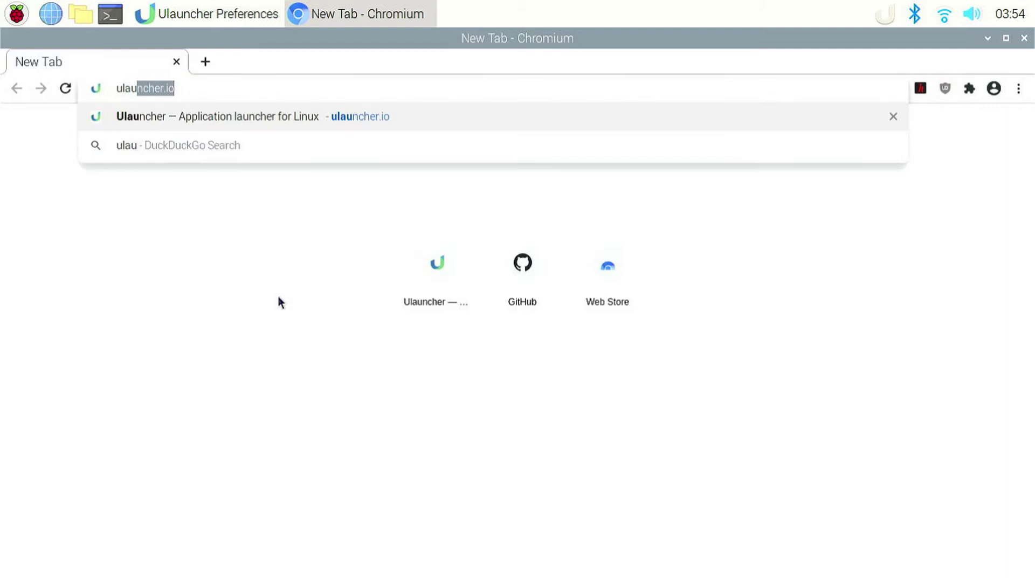
{"action": "key", "text": "Return"}
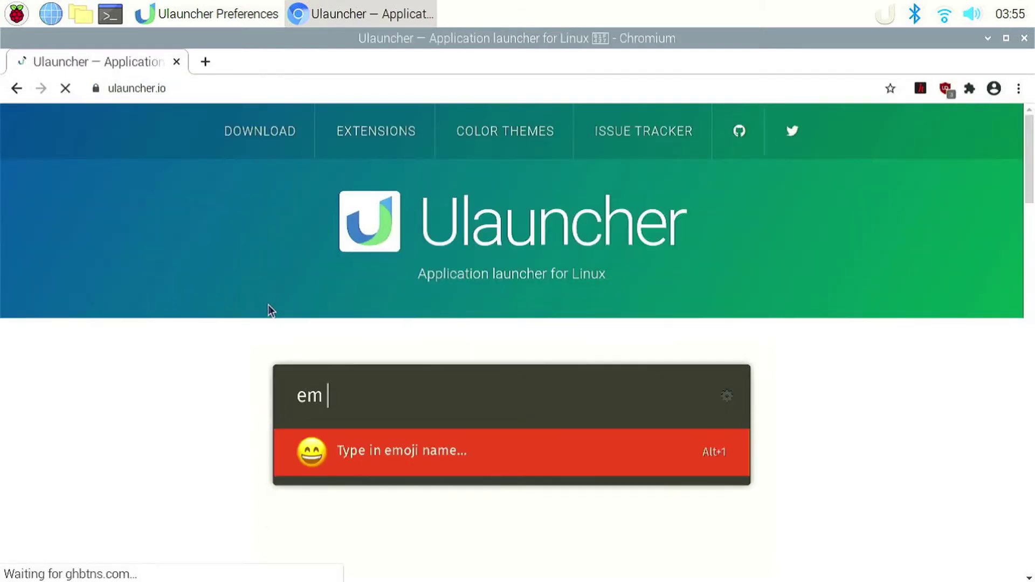
{"action": "left_click", "coordinate": [476, 145]}
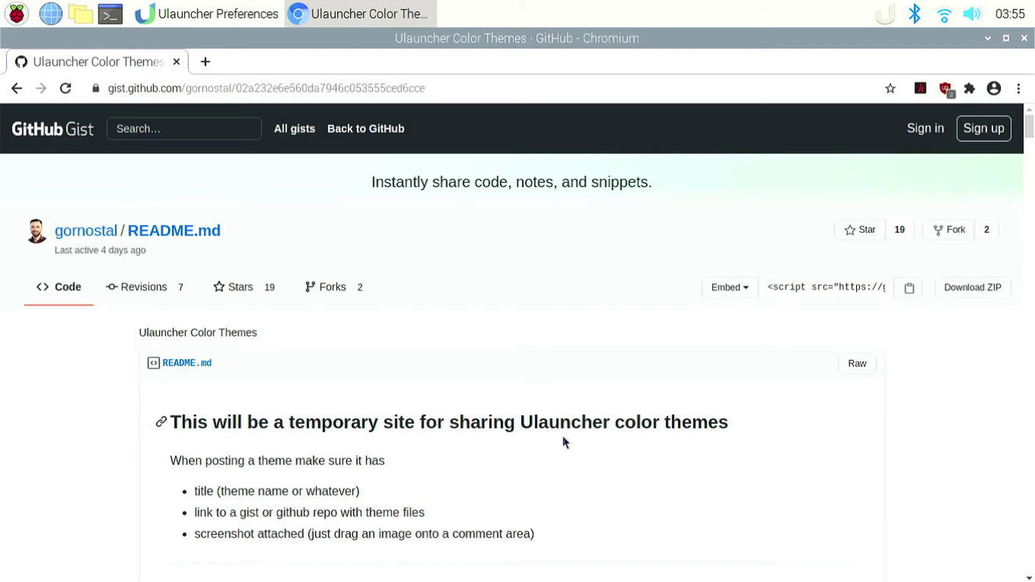
- Scroll to the LifeOfCoding Transparent Blur entry and open its GitHub repository
{"action": "scroll", "coordinate": [562, 435], "scroll_direction": "down", "scroll_amount": 8}
{"action": "scroll", "coordinate": [673, 482], "scroll_direction": "down", "scroll_amount": 20}
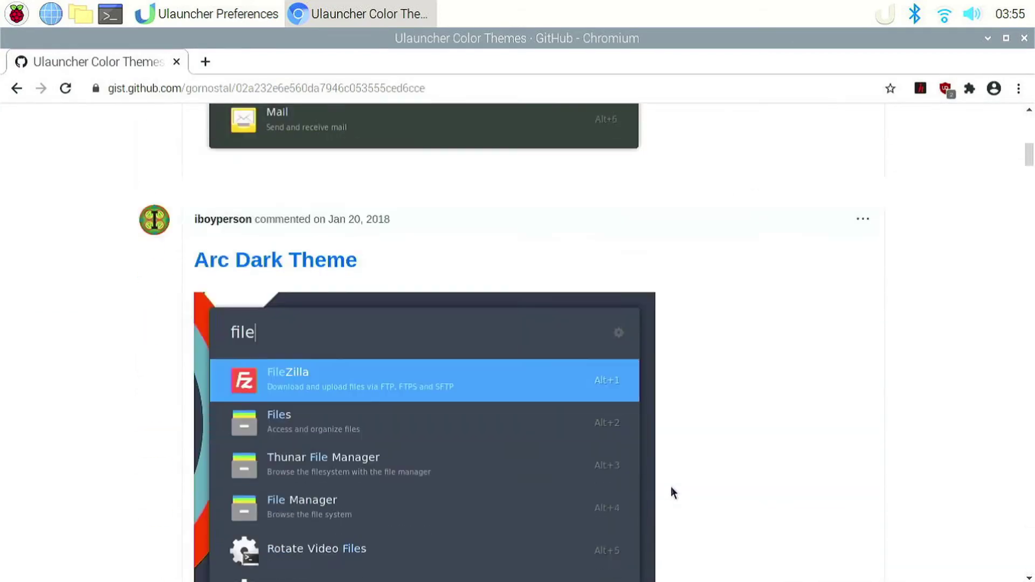
{"action": "scroll", "coordinate": [674, 490], "scroll_direction": "down", "scroll_amount": 18}
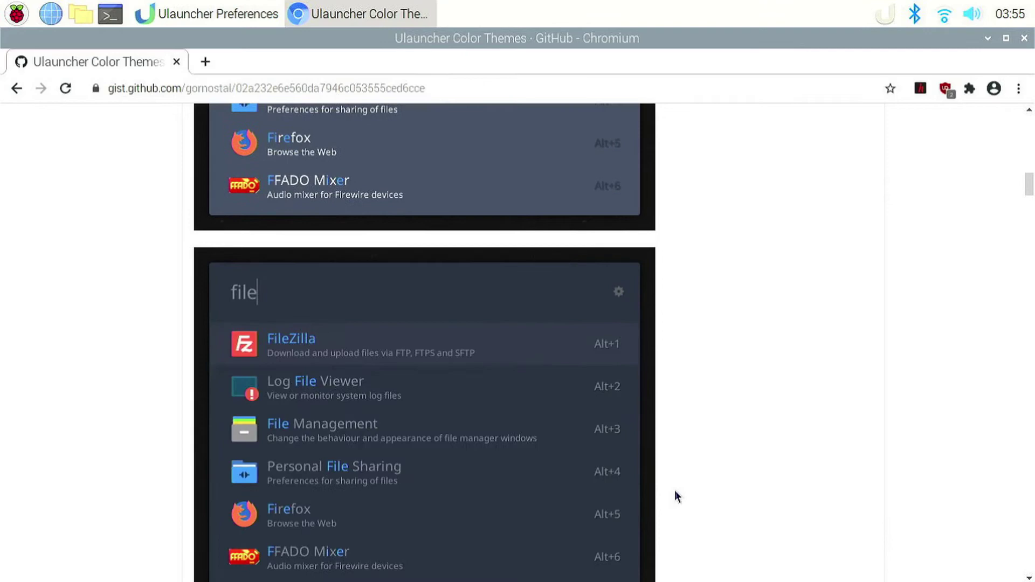
{"action": "scroll", "coordinate": [678, 500], "scroll_direction": "down", "scroll_amount": 9}
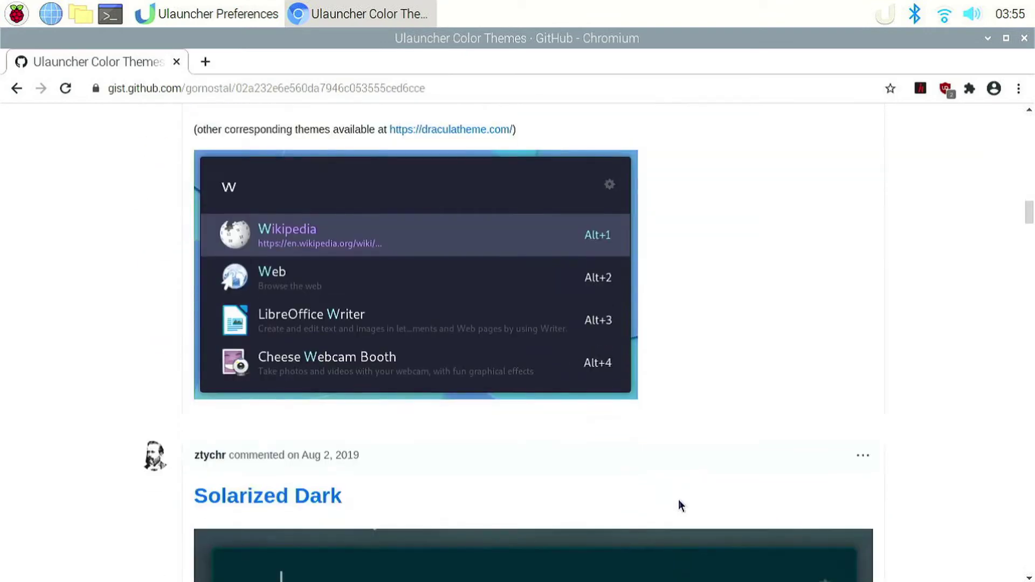
{"action": "scroll", "coordinate": [677, 499], "scroll_direction": "down", "scroll_amount": 4}
{"action": "scroll", "coordinate": [672, 504], "scroll_direction": "down", "scroll_amount": 15}
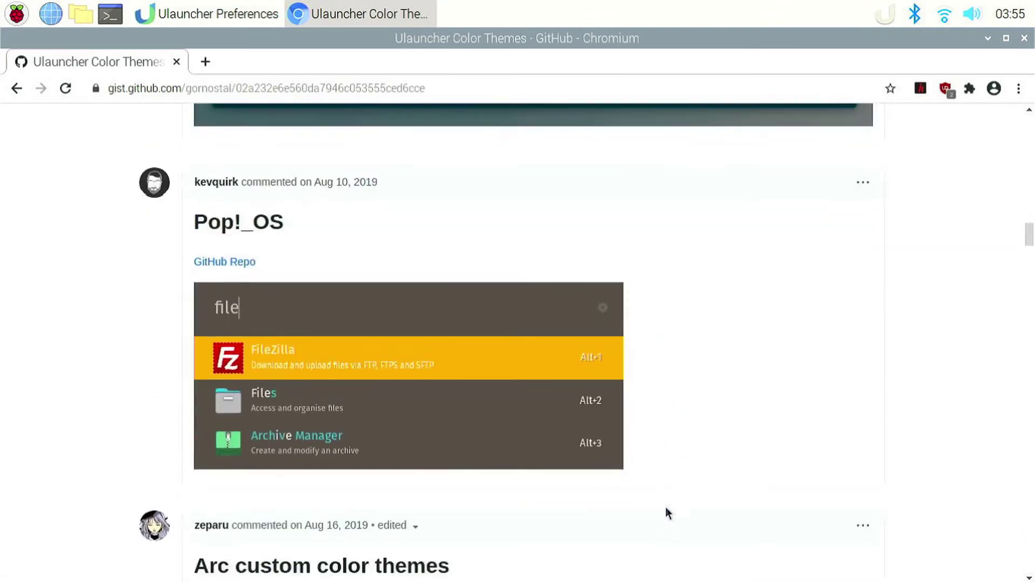
{"action": "scroll", "coordinate": [688, 507], "scroll_direction": "down", "scroll_amount": 15}
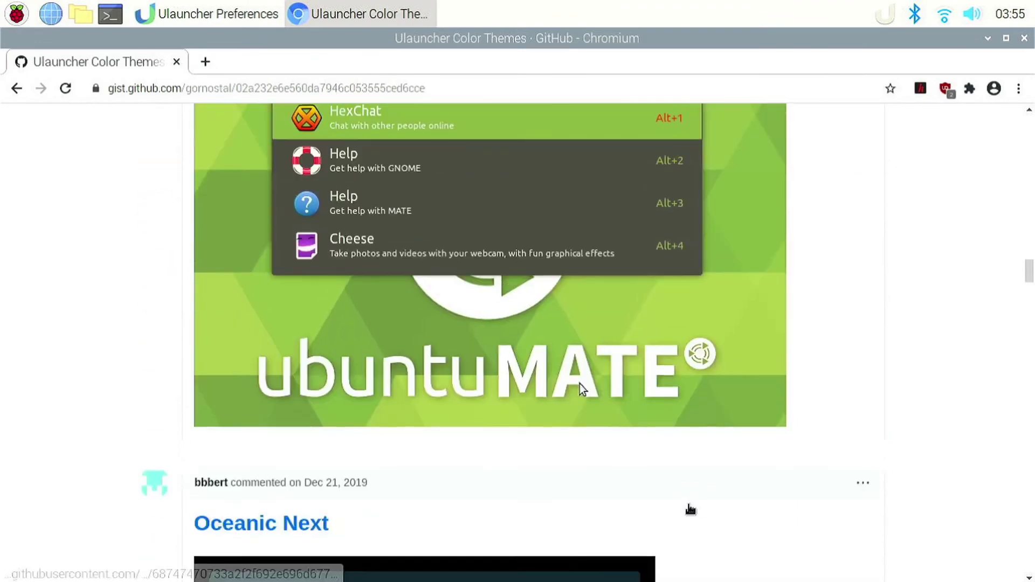
{"action": "scroll", "coordinate": [694, 505], "scroll_direction": "down", "scroll_amount": 5}
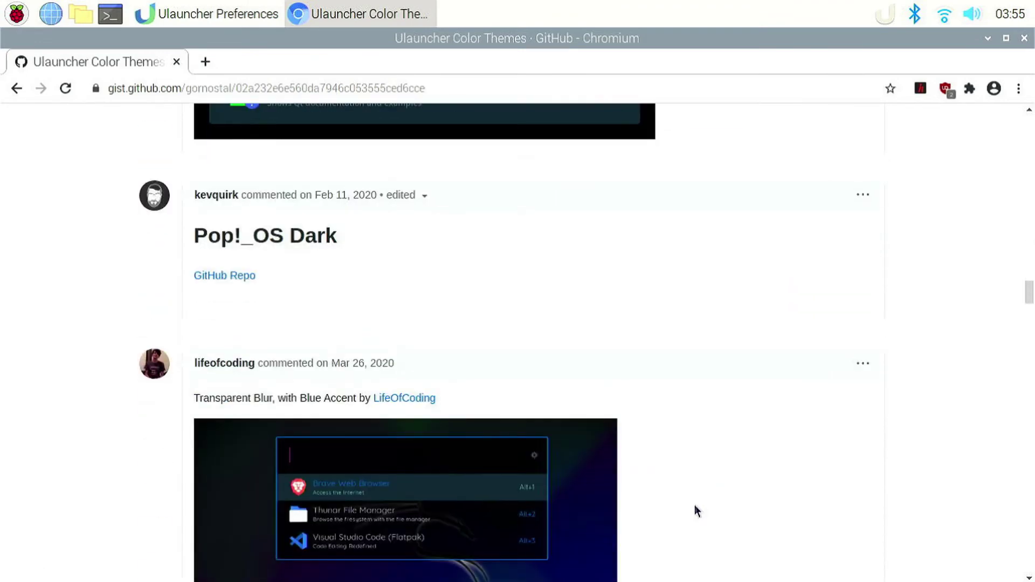
{"action": "scroll", "coordinate": [694, 506], "scroll_direction": "down", "scroll_amount": 3}
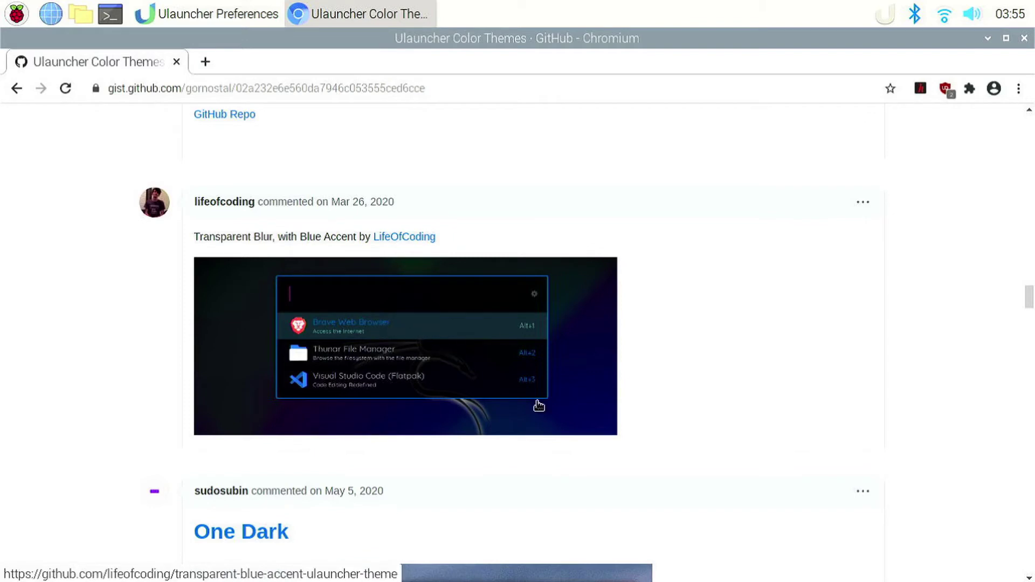
{"action": "left_click", "coordinate": [492, 355]}
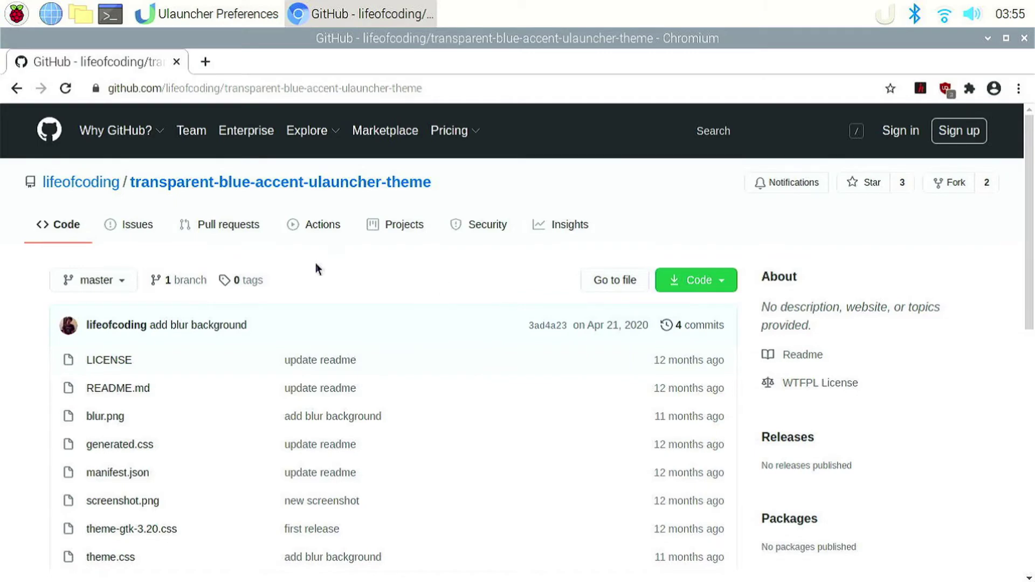
- Copy the transparent-blue-accent-ulauncher-theme repository URL and open the home folder in File Manager
{"action": "left_click", "coordinate": [508, 83]}
{"action": "key", "text": "ctrl+c"}
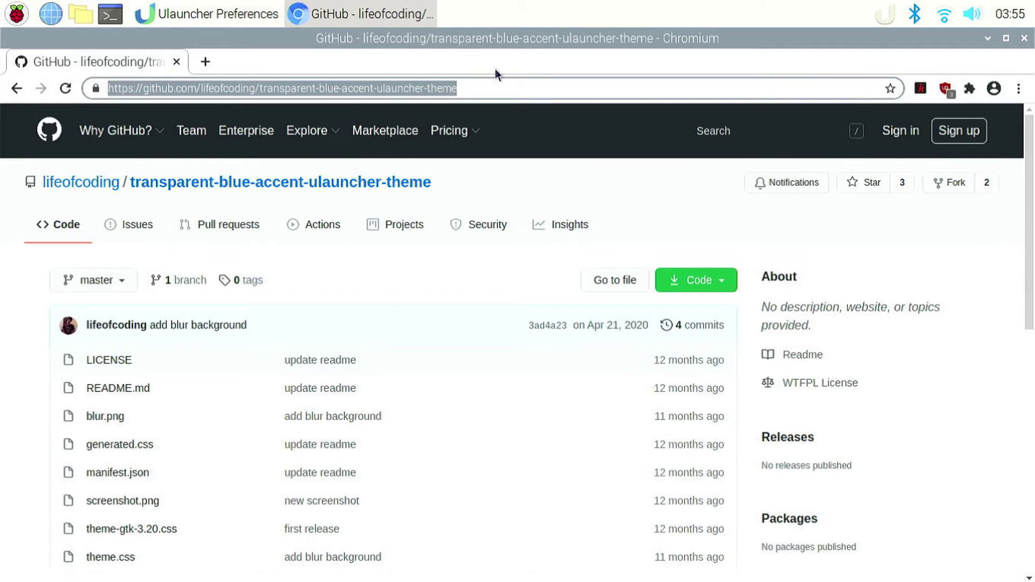
{"action": "left_click", "coordinate": [84, 16]}
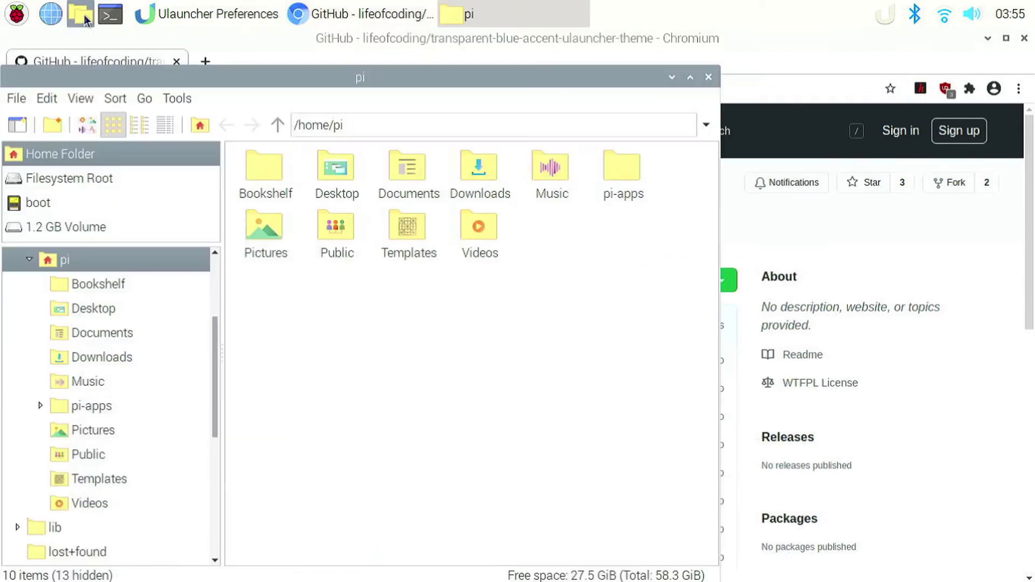
- Go to /home/pi/.config/ulauncher and create a new folder named user-themes
{"action": "left_click", "coordinate": [380, 133]}
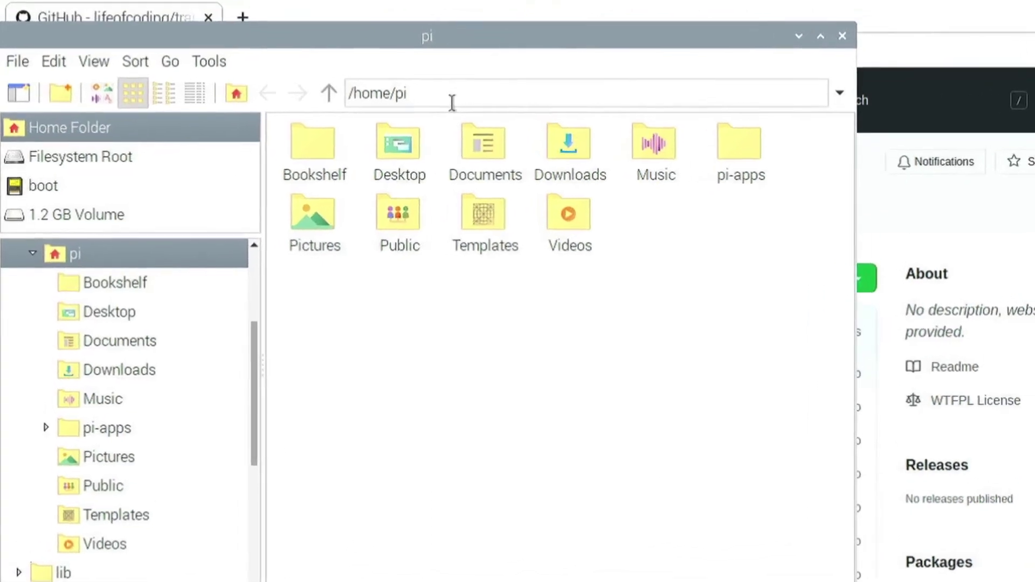
{"action": "type", "text": "/.config"}
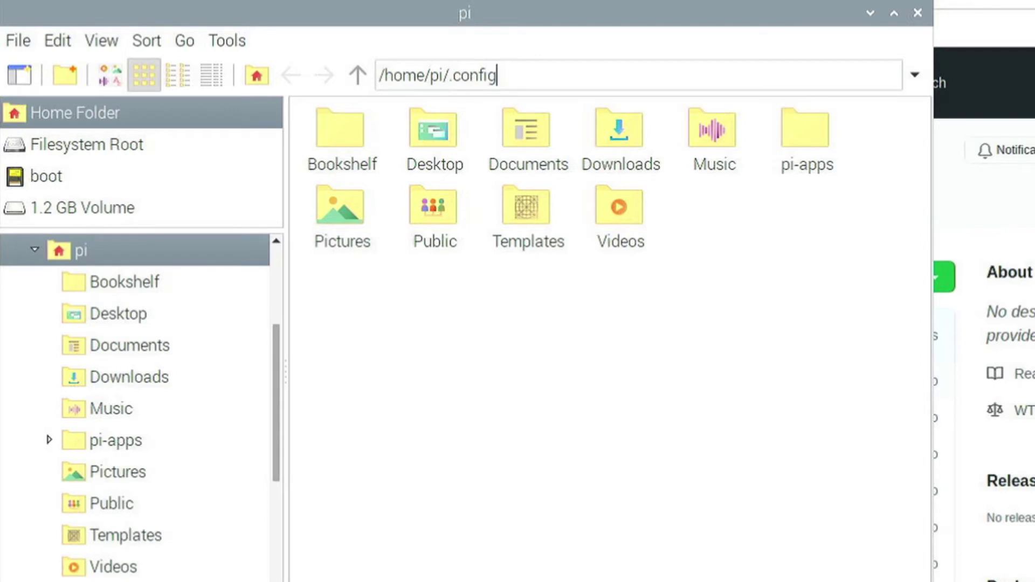
{"action": "type", "text": "/ulauncher"}
{"action": "key", "text": "Return"}
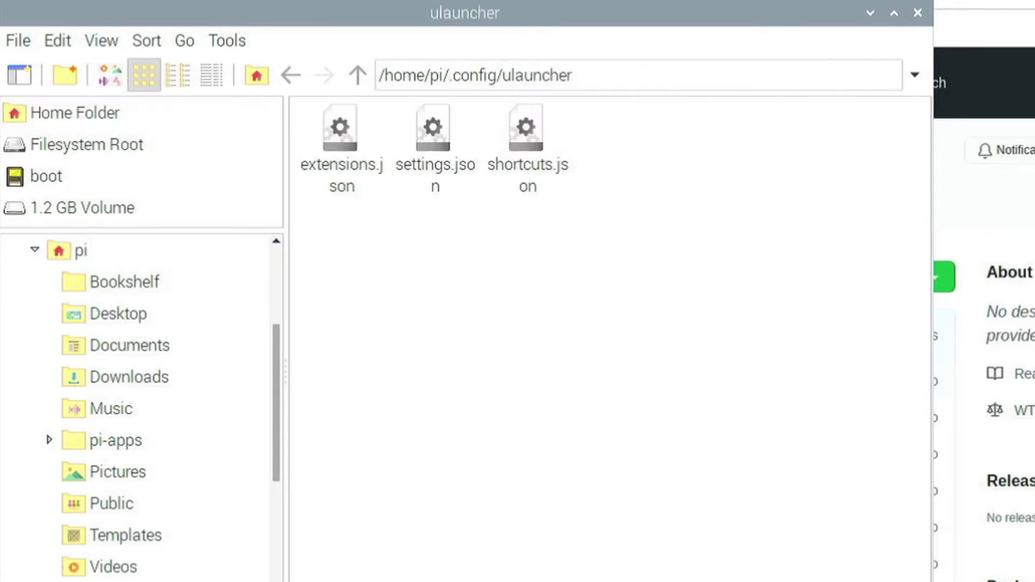
{"action": "right_click", "coordinate": [502, 340]}
{"action": "left_click", "coordinate": [516, 351]}
{"action": "type", "text": "u"}
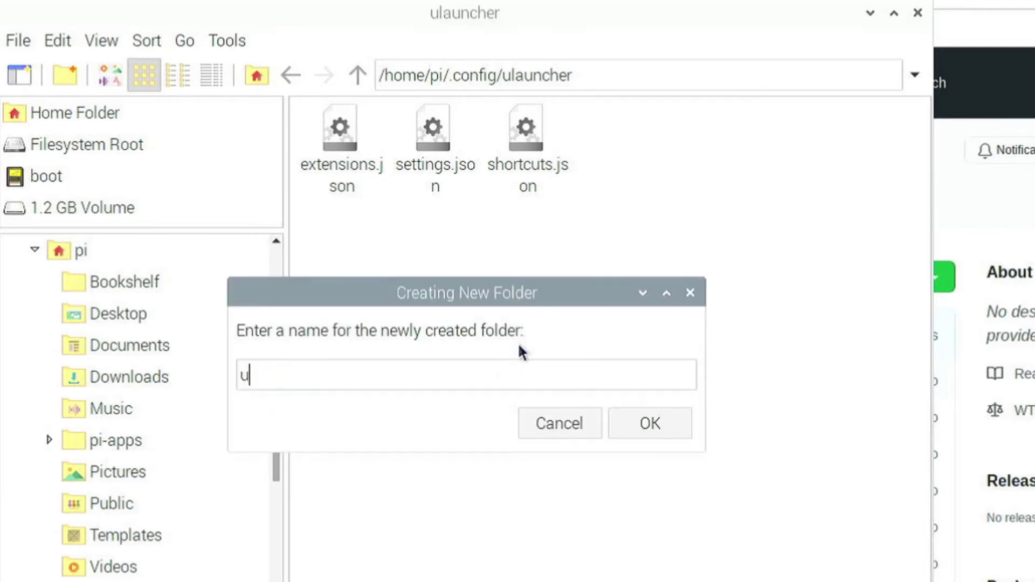
{"action": "type", "text": "ser-themes"}
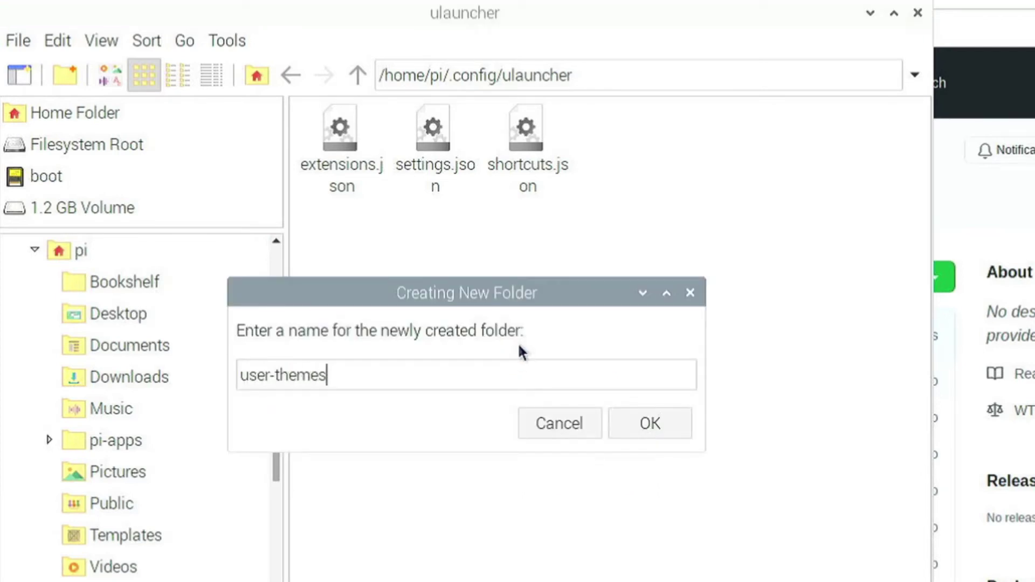
{"action": "key", "text": "Return"}
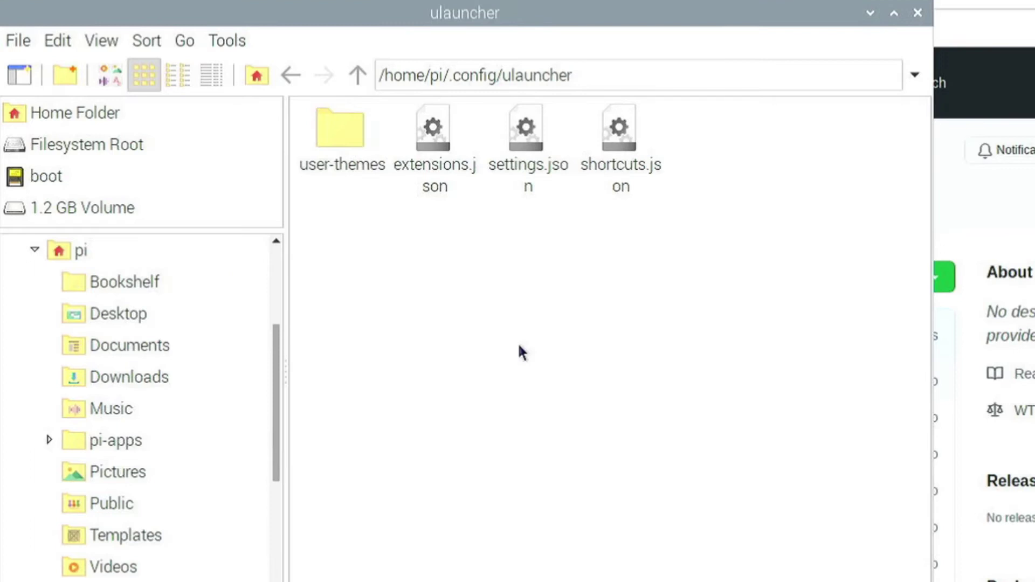
- Open the user-themes folder and launch a terminal inside it with F4
{"action": "left_click", "coordinate": [347, 139]}
{"action": "double_click", "coordinate": [347, 138]}
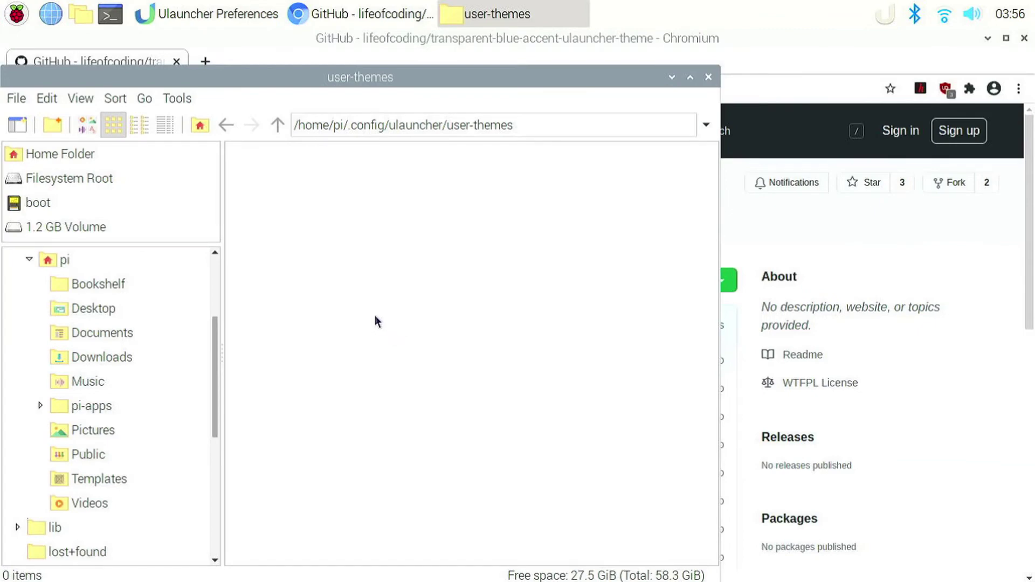
{"action": "key", "text": "F4"}
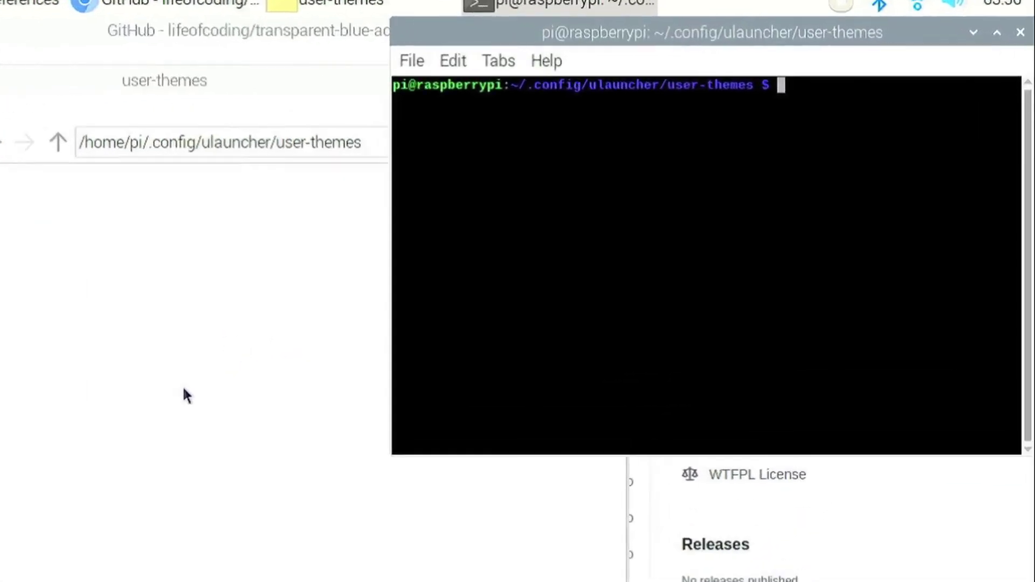
- Run git clone with the pasted transparent-blue-accent-ulauncher-theme URL, then close the terminal
{"action": "type", "text": "git clone"}
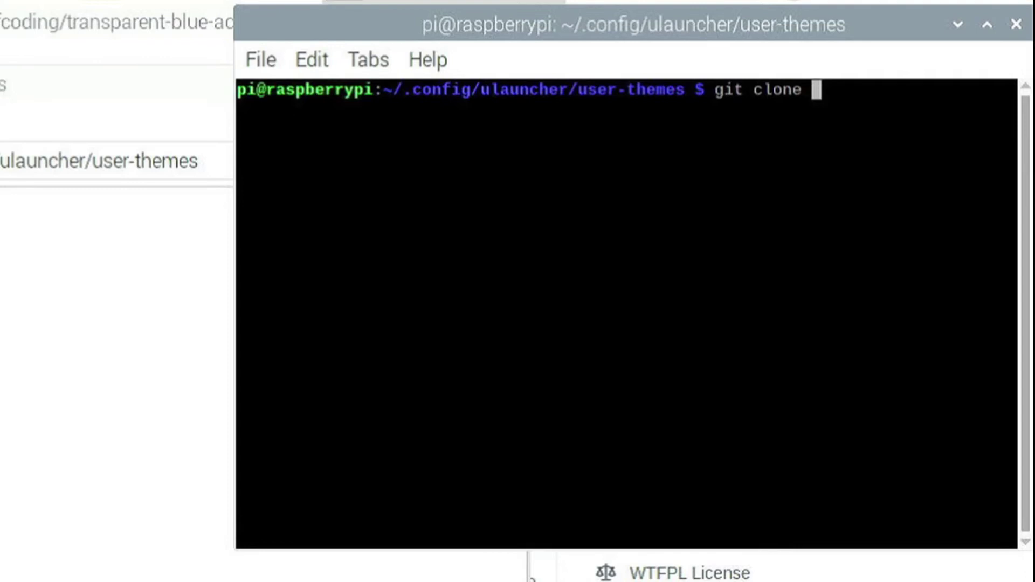
{"action": "key", "text": "ctrl+shift+v"}
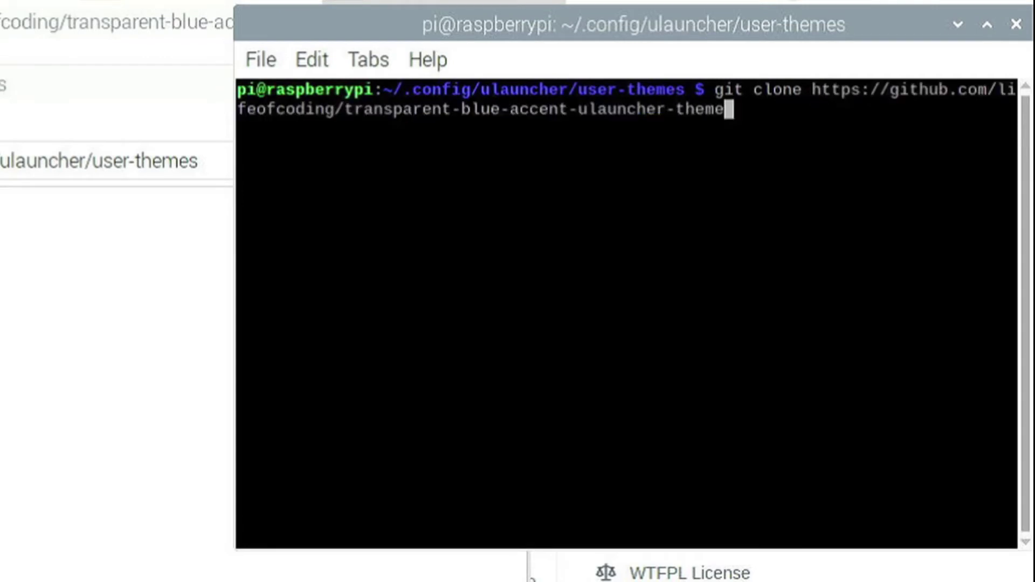
{"action": "key", "text": "Return"}
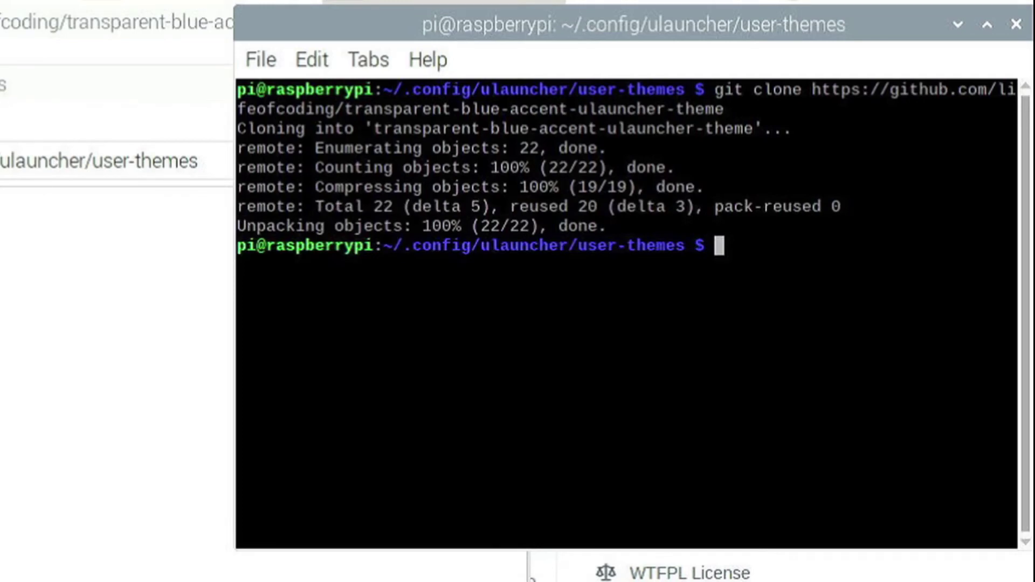
{"action": "left_click", "coordinate": [1015, 25]}
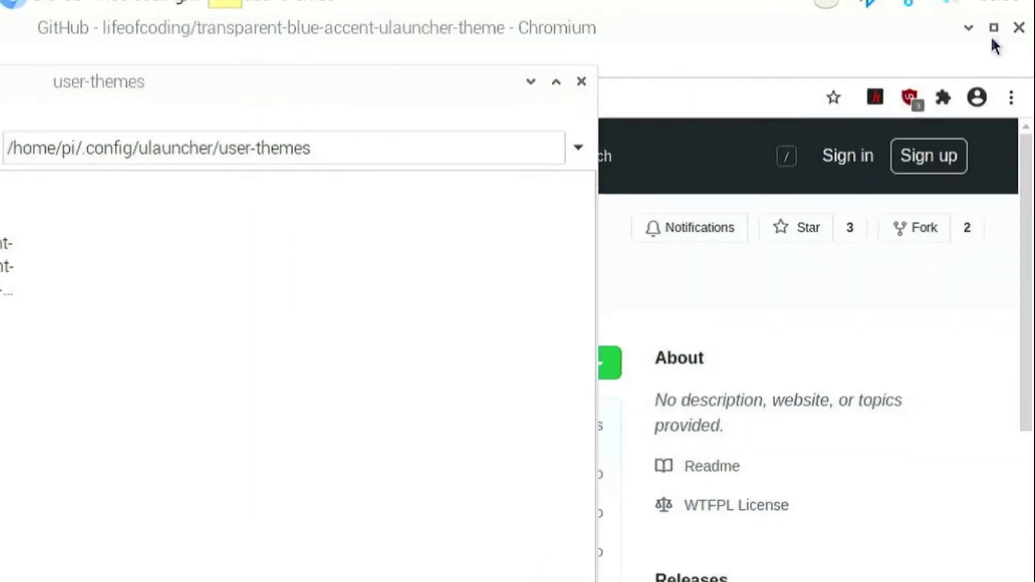
- Close the file manager, check ULauncher's Color Theme list without changing it, then close Preferences
{"action": "left_click", "coordinate": [712, 79]}
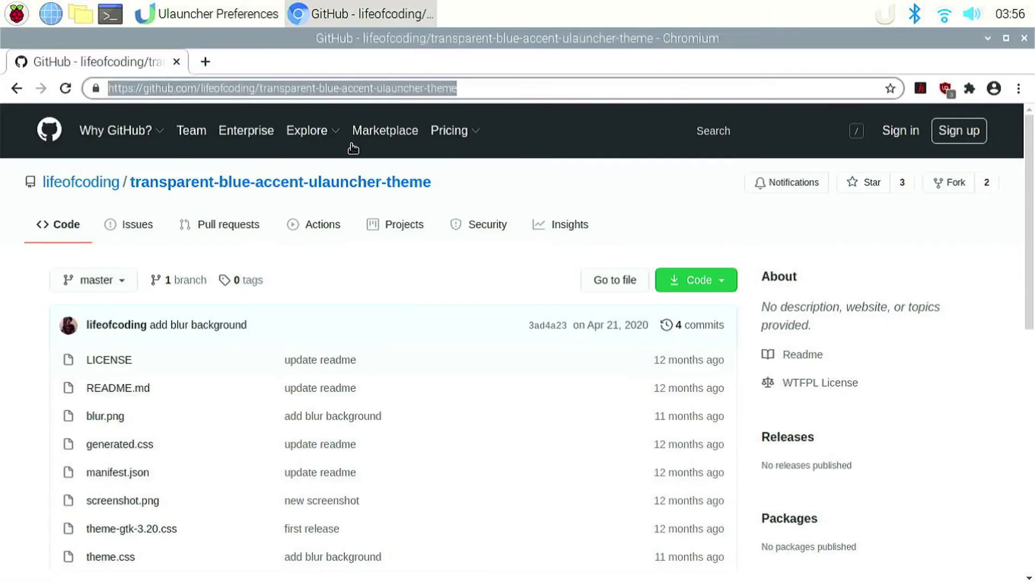
{"action": "left_click", "coordinate": [210, 15]}
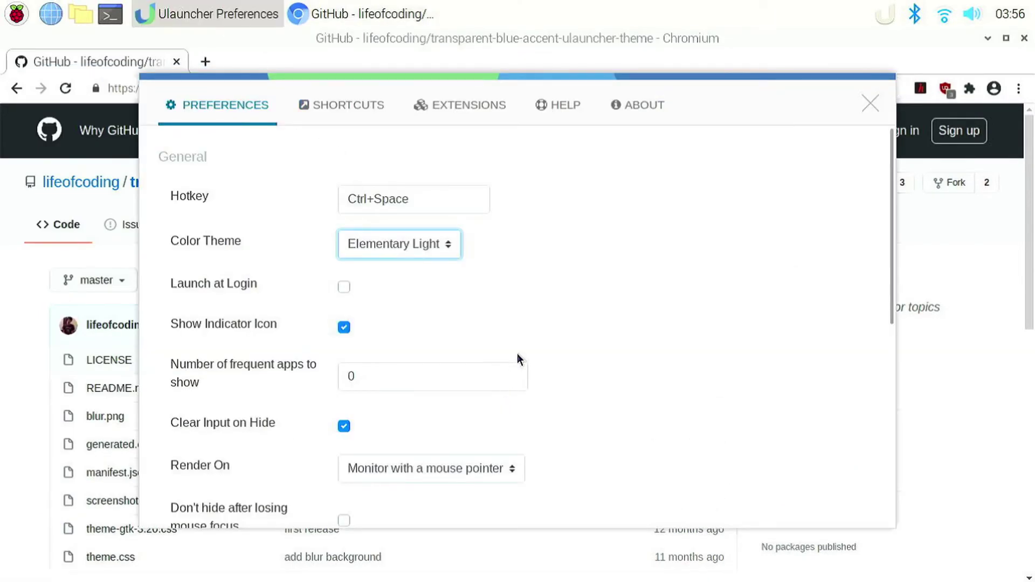
{"action": "left_click", "coordinate": [406, 240]}
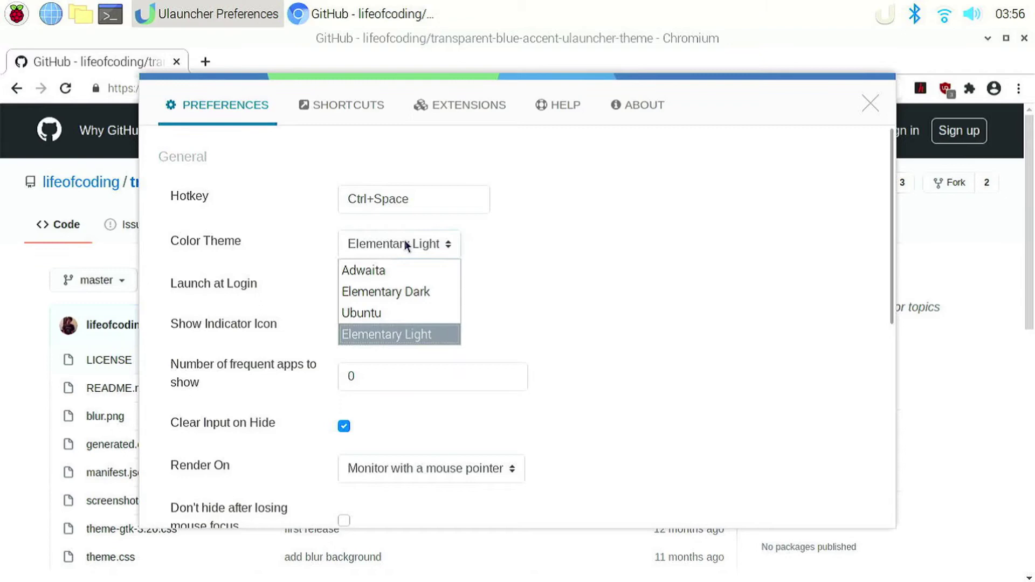
{"action": "left_click", "coordinate": [560, 250]}
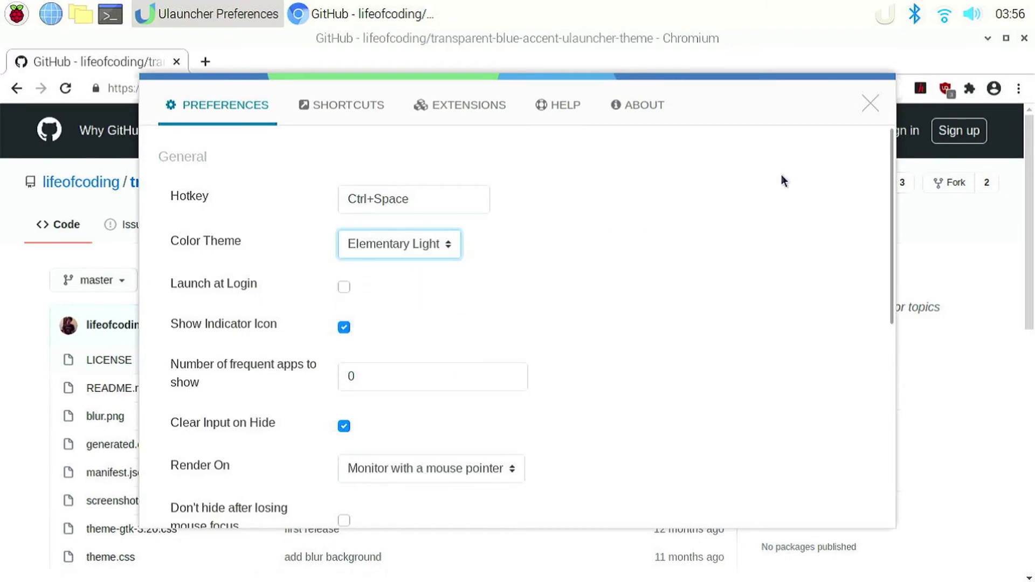
{"action": "left_click", "coordinate": [869, 107]}
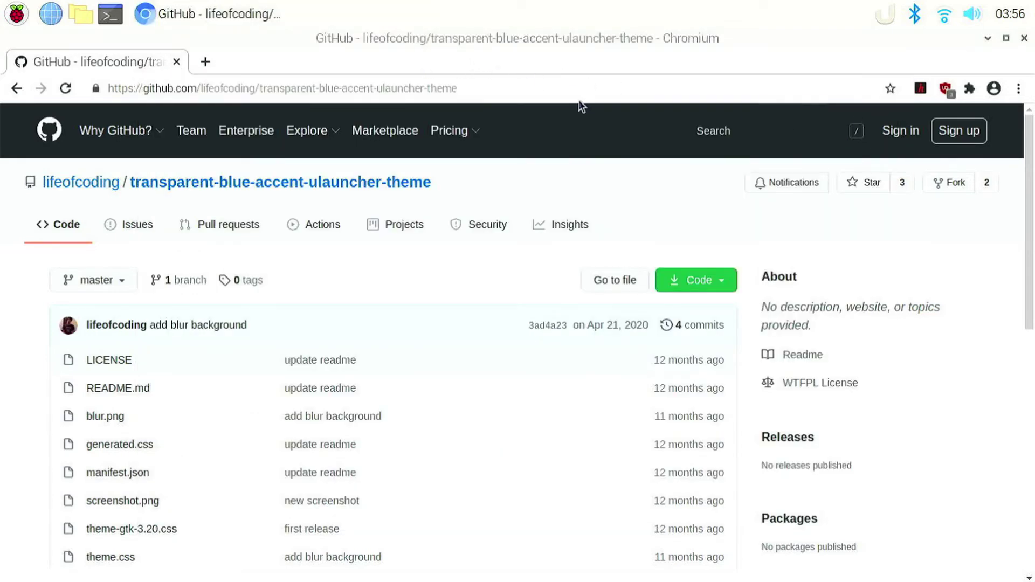
- Set ULauncher's Color Theme to LifeOfCoding and preview the dark transparent launcher with Ctrl+Alt+U
{"action": "key", "text": "ctrl+space"}
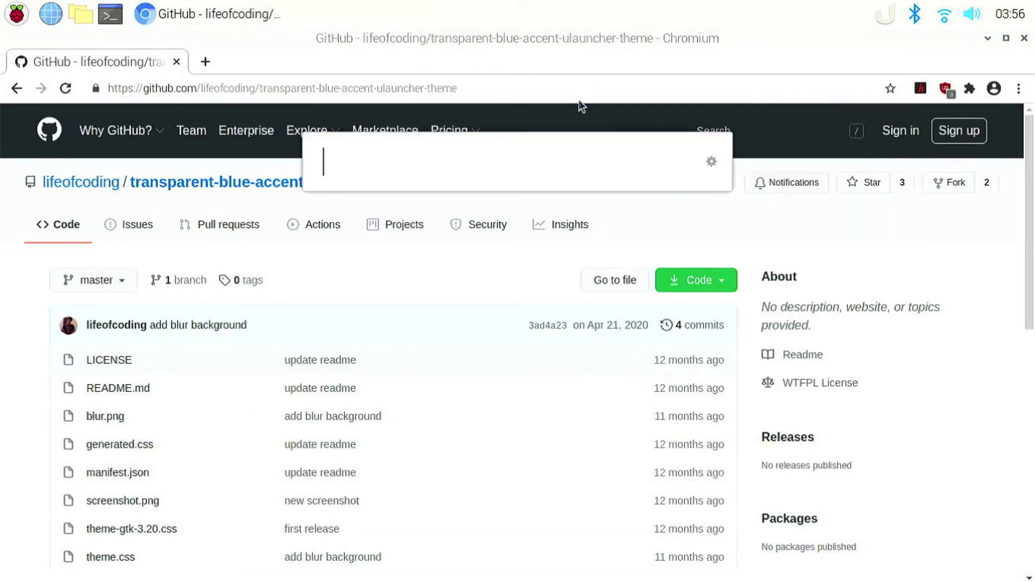
{"action": "left_click", "coordinate": [711, 162]}
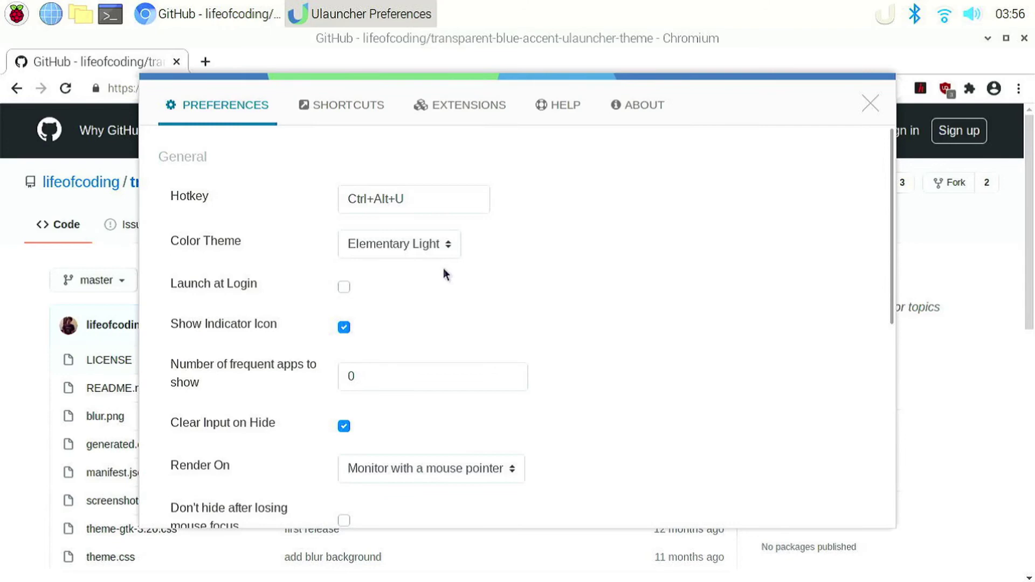
{"action": "left_click", "coordinate": [410, 247]}
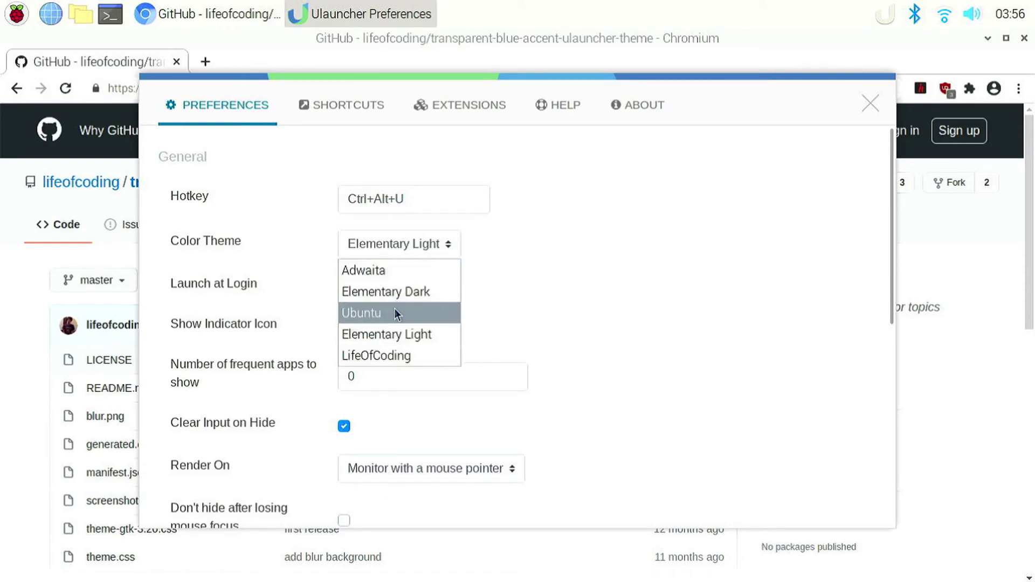
{"action": "left_click", "coordinate": [383, 353]}
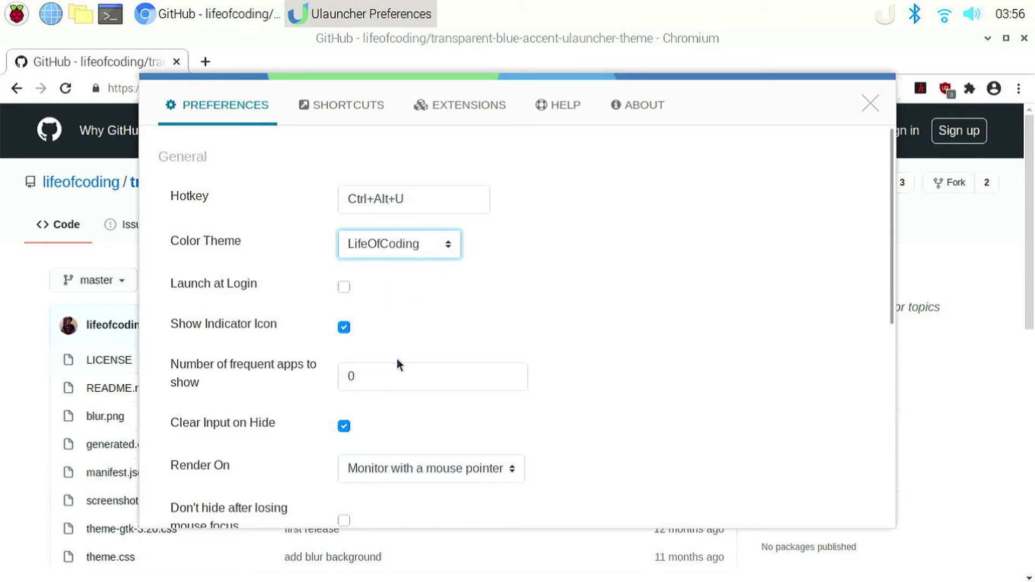
{"action": "key", "text": "ctrl+alt+u"}
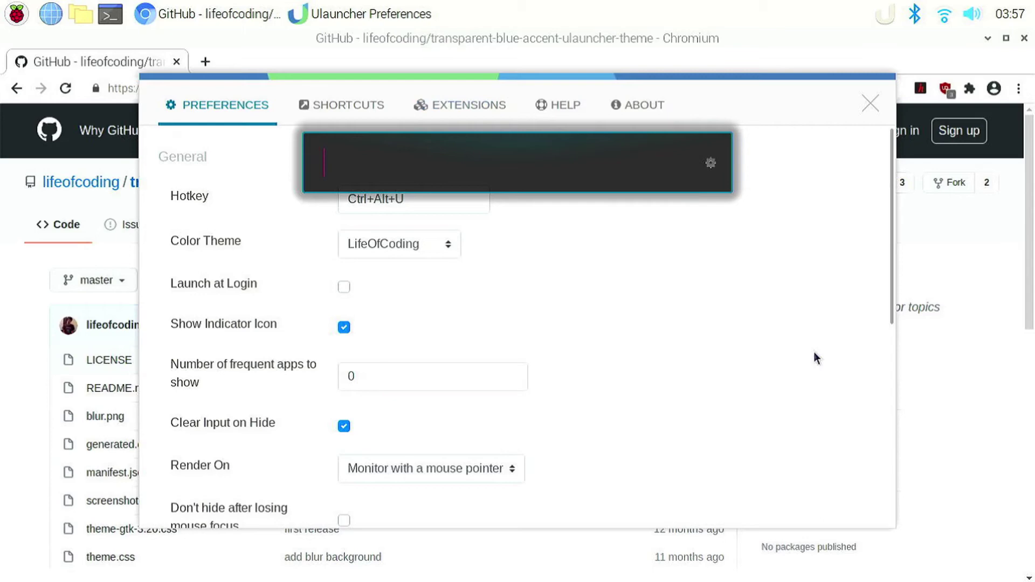
{"action": "key", "text": "Escape"}
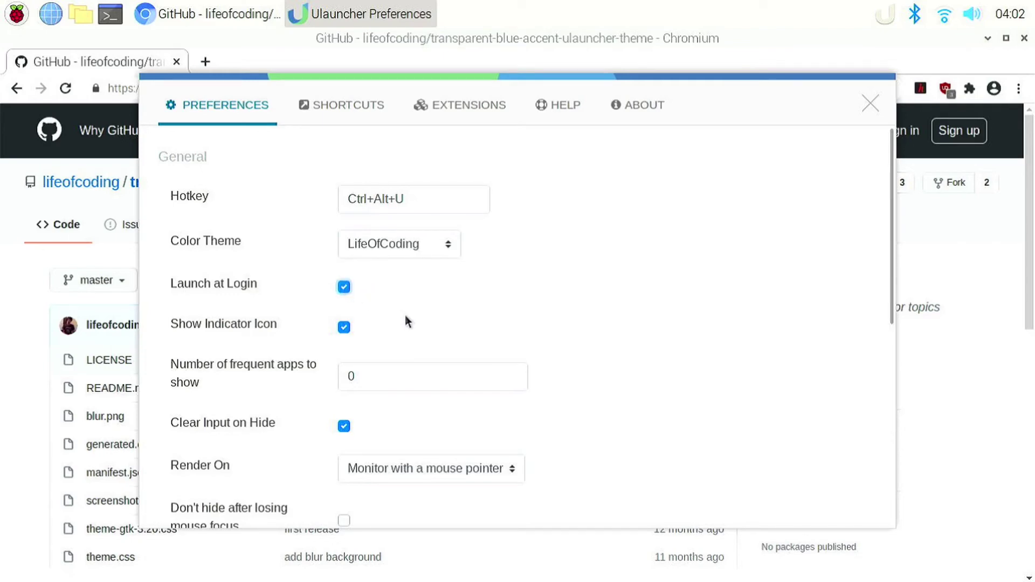
- Turn off Show Indicator Icon in ULauncher's Preferences tab
{"action": "left_click", "coordinate": [345, 327]}
{"action": "left_click", "coordinate": [344, 327]}
{"action": "left_click", "coordinate": [344, 327]}
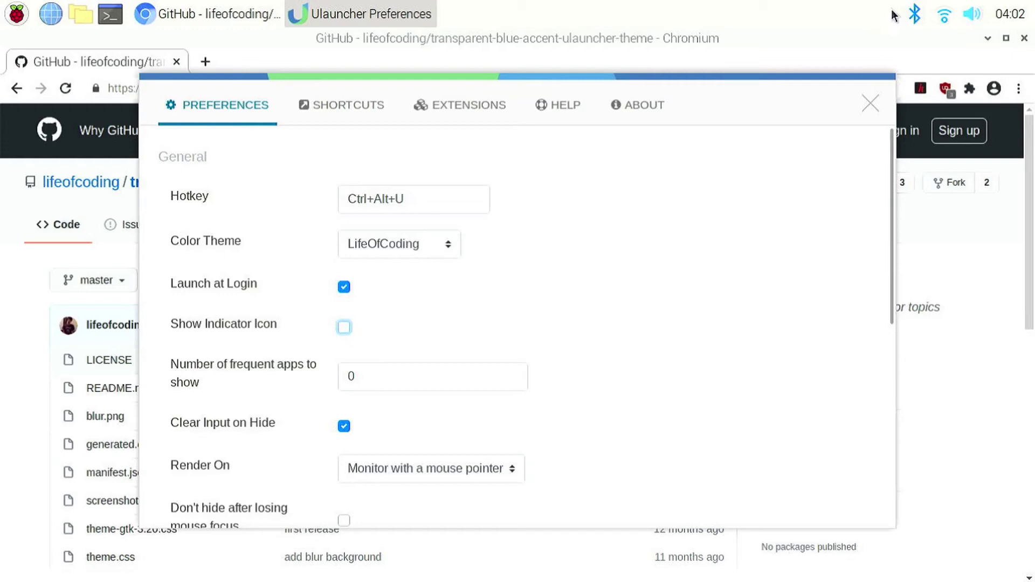
{"action": "scroll", "coordinate": [728, 371], "scroll_direction": "down", "scroll_amount": 1}
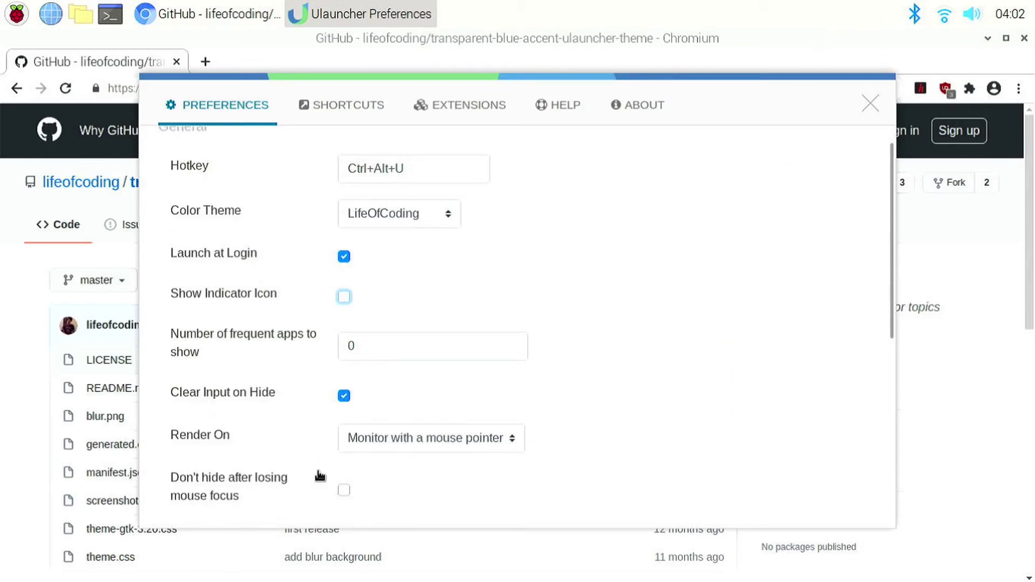
{"action": "scroll", "coordinate": [323, 474], "scroll_direction": "down", "scroll_amount": 2}
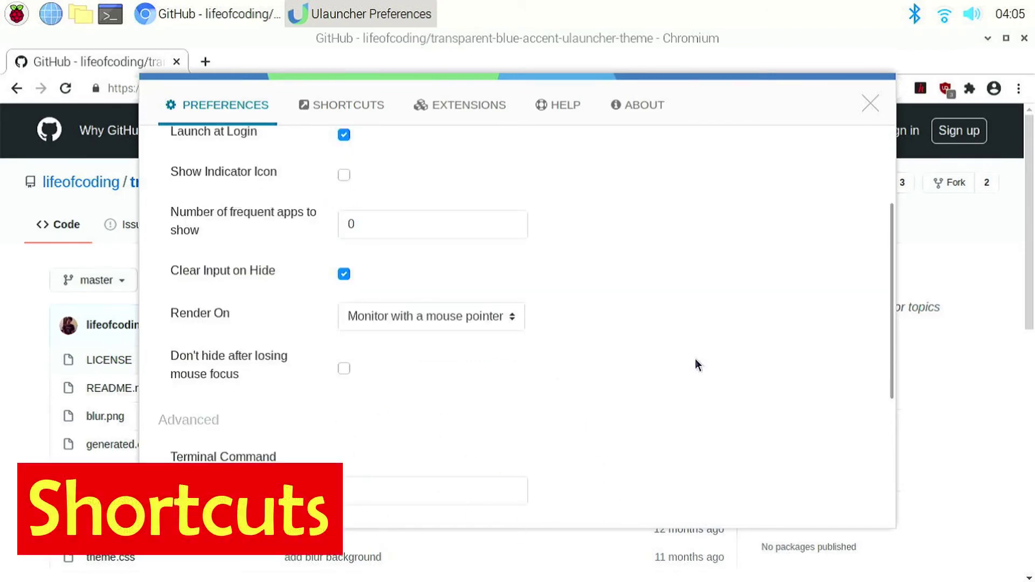
- Add a new shortcut named Updater with keyword 'up'
{"action": "left_click", "coordinate": [352, 112]}
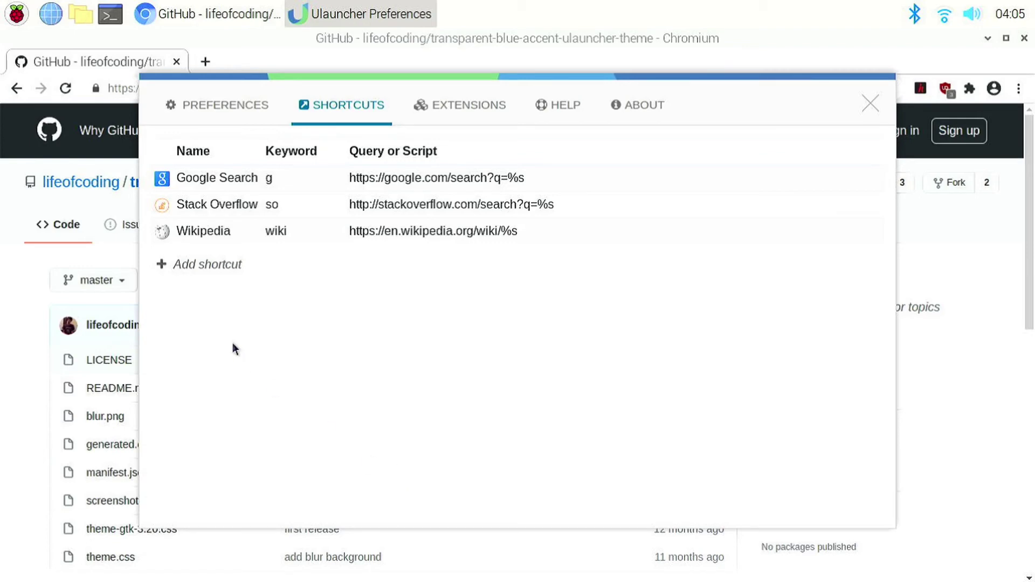
{"action": "left_click", "coordinate": [218, 265]}
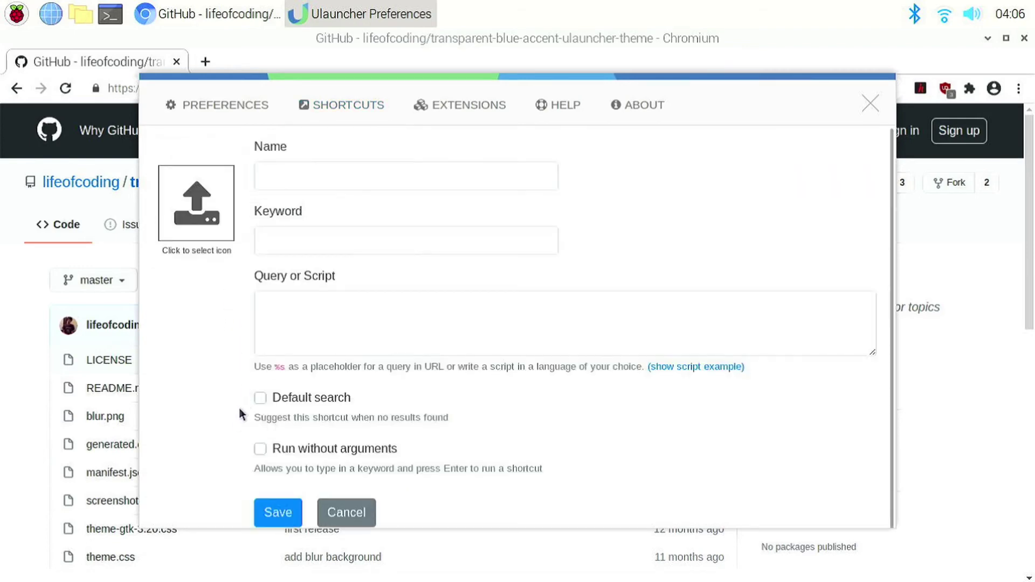
{"action": "left_click", "coordinate": [316, 189]}
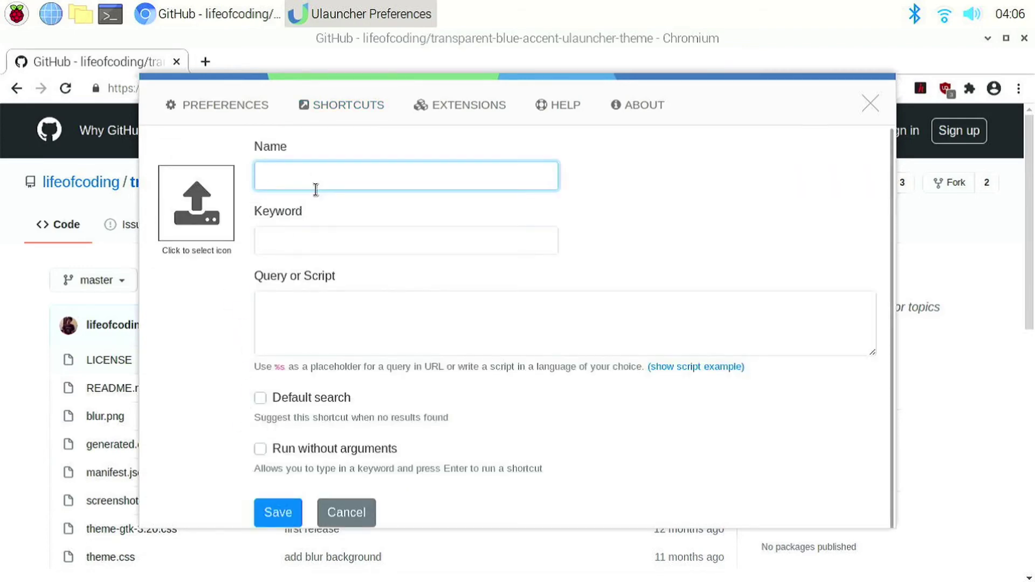
{"action": "type", "text": "Updater"}
{"action": "left_click", "coordinate": [320, 231]}
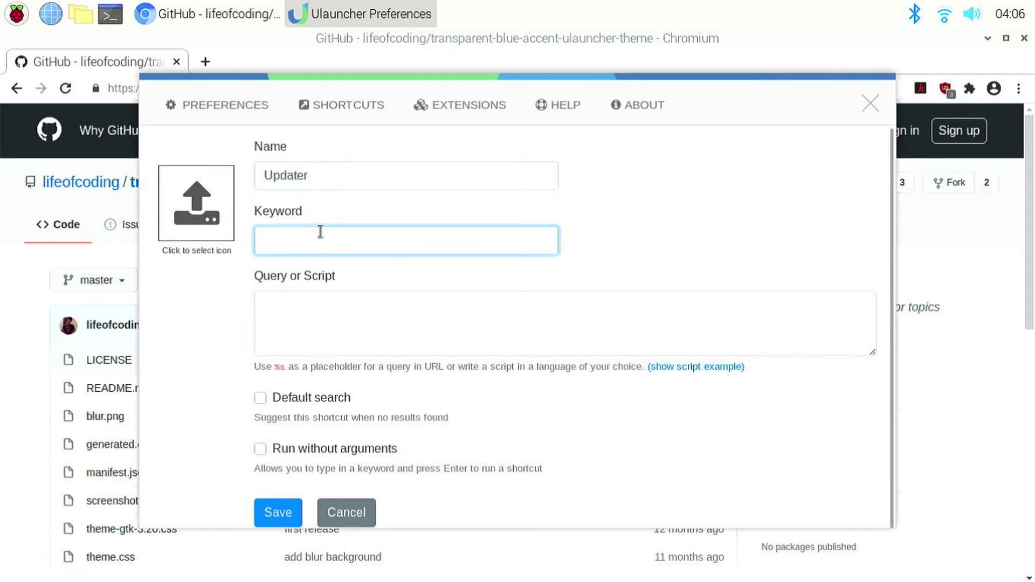
{"action": "type", "text": "up"}
- Set its script to 'lxterminal -e sudo apt update', enable Run without arguments, and save
{"action": "left_click", "coordinate": [355, 348]}
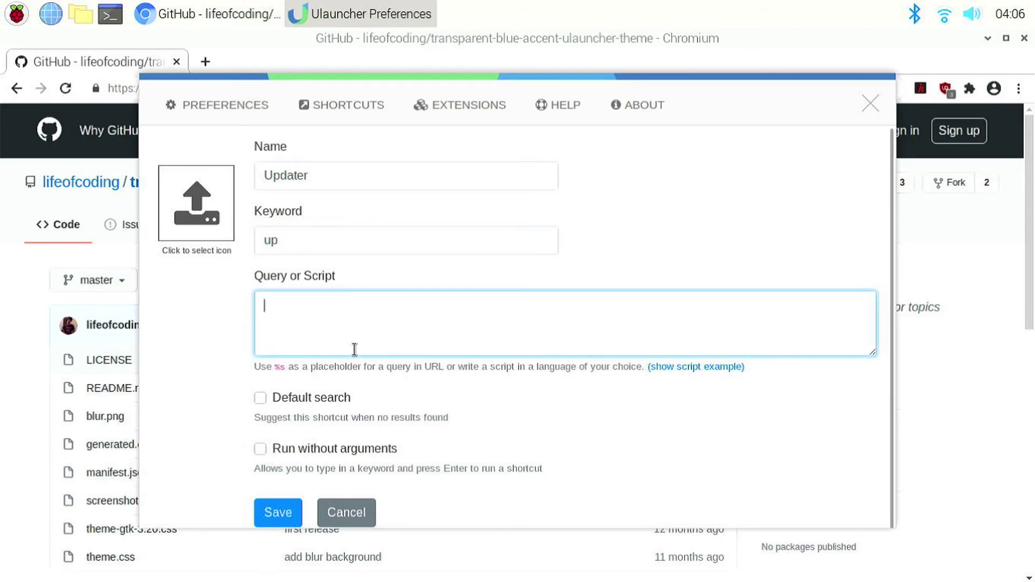
{"action": "type", "text": "lxterminal -e sudo apt u"}
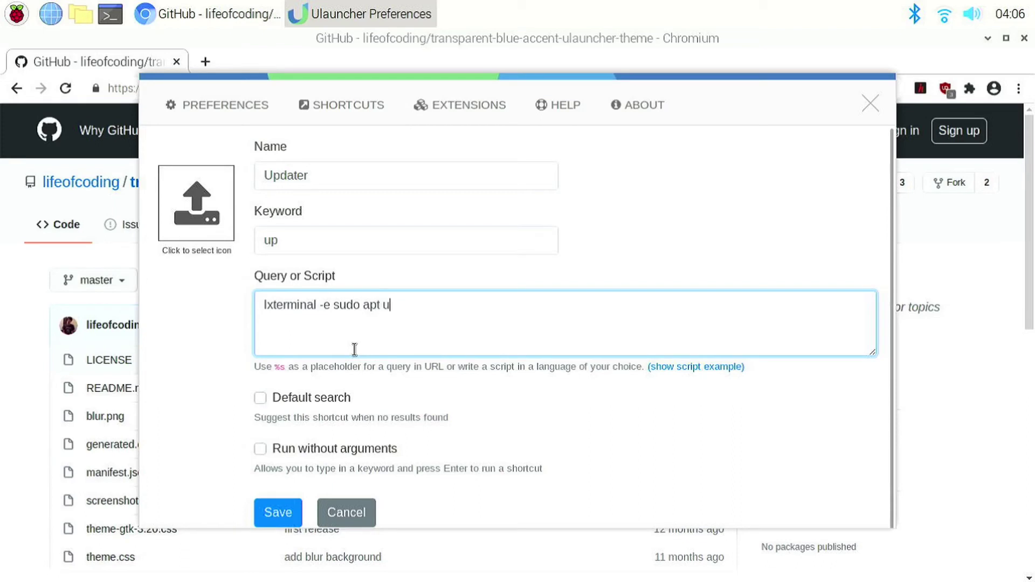
{"action": "type", "text": "pdate"}
{"action": "scroll", "coordinate": [366, 342], "scroll_direction": "down", "scroll_amount": 1}
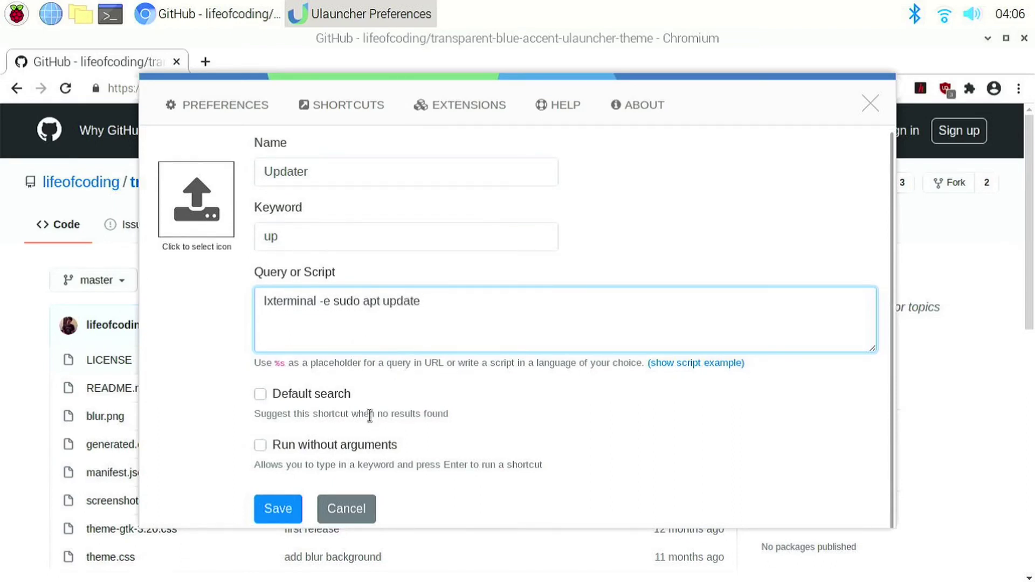
{"action": "left_click", "coordinate": [282, 445]}
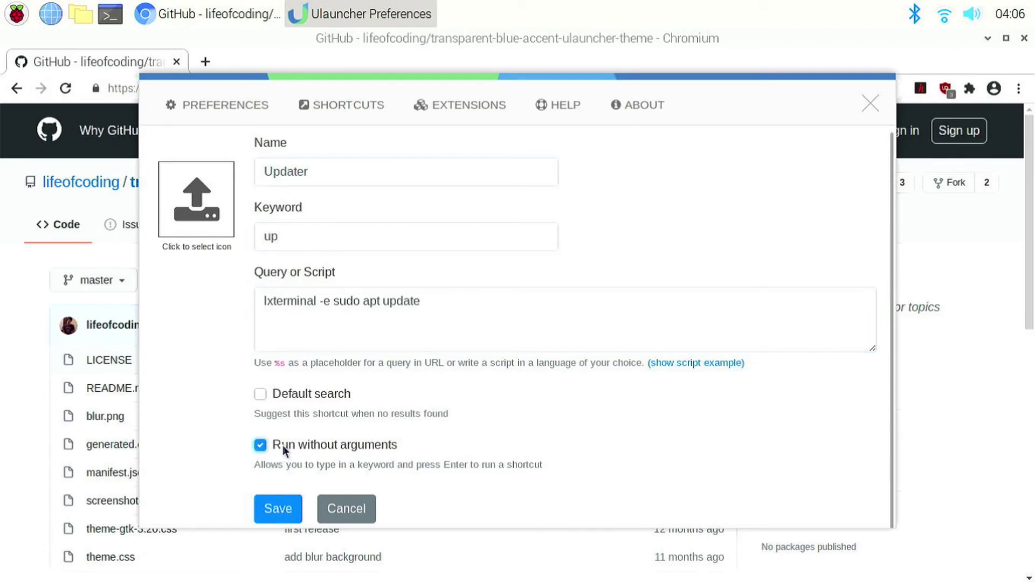
{"action": "left_click", "coordinate": [290, 509]}
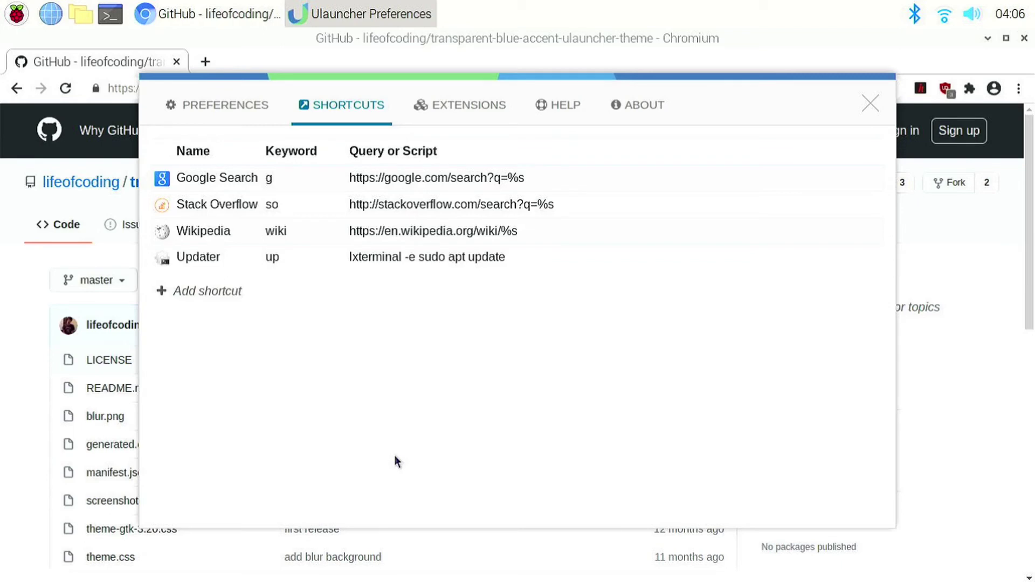
- Summon ULauncher with Ctrl+Space and run the 'up' shortcut to start sudo apt update
{"action": "key", "text": "ctrl+space"}
{"action": "type", "text": "up"}
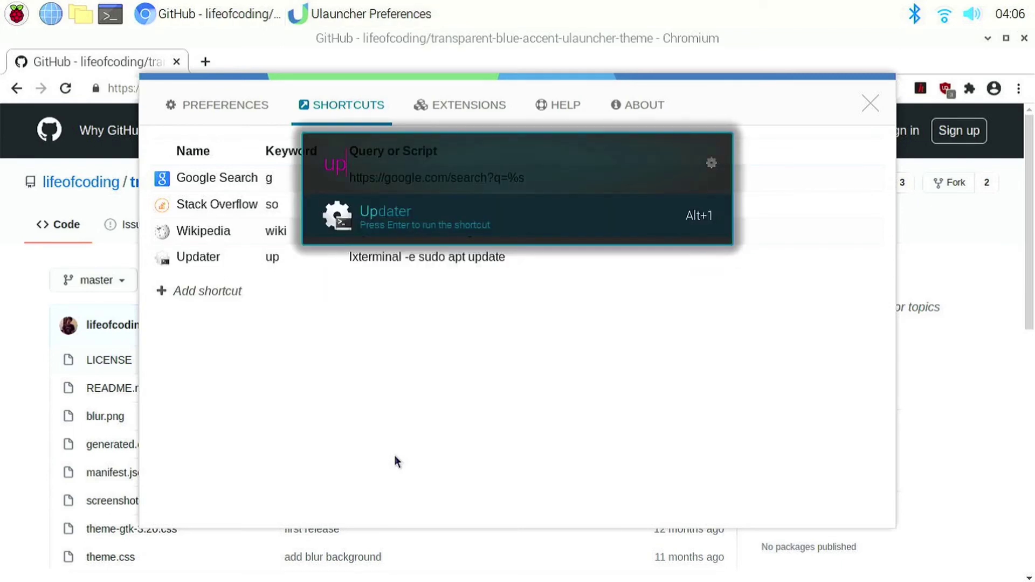
{"action": "key", "text": "Return"}
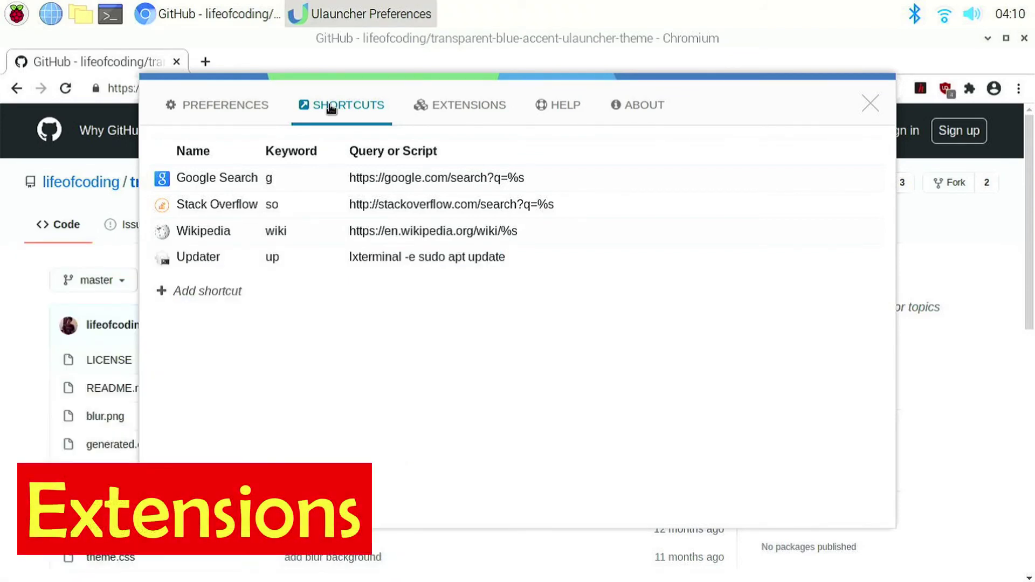
- From ULauncher's Extensions tab, open the Discover extensions page in Chromium
{"action": "left_click", "coordinate": [423, 111]}
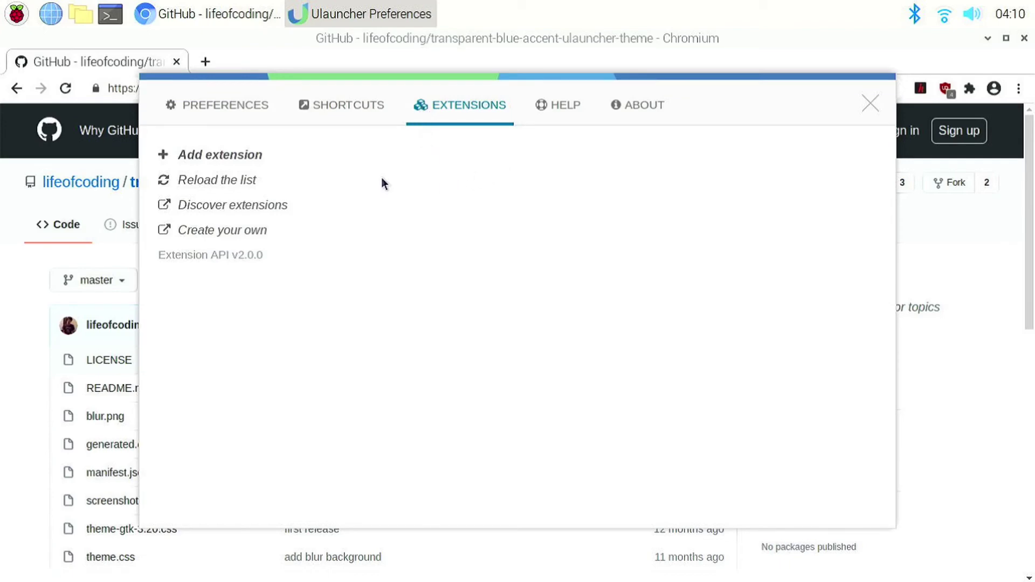
{"action": "left_click", "coordinate": [256, 207]}
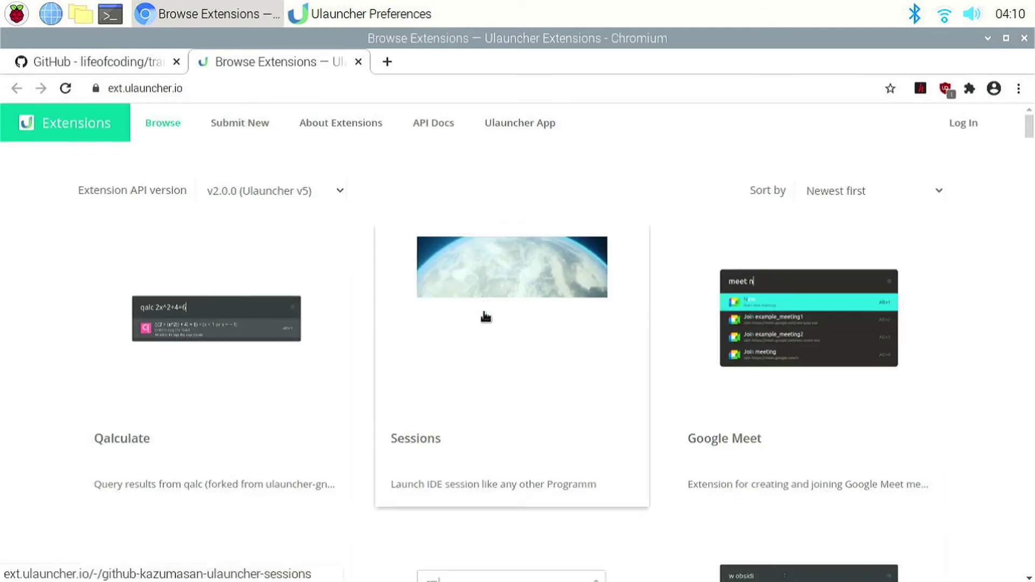
- Sort the Chromium extensions list by GitHub stars and open the Process Murderer page
{"action": "scroll", "coordinate": [631, 483], "scroll_direction": "down", "scroll_amount": 20}
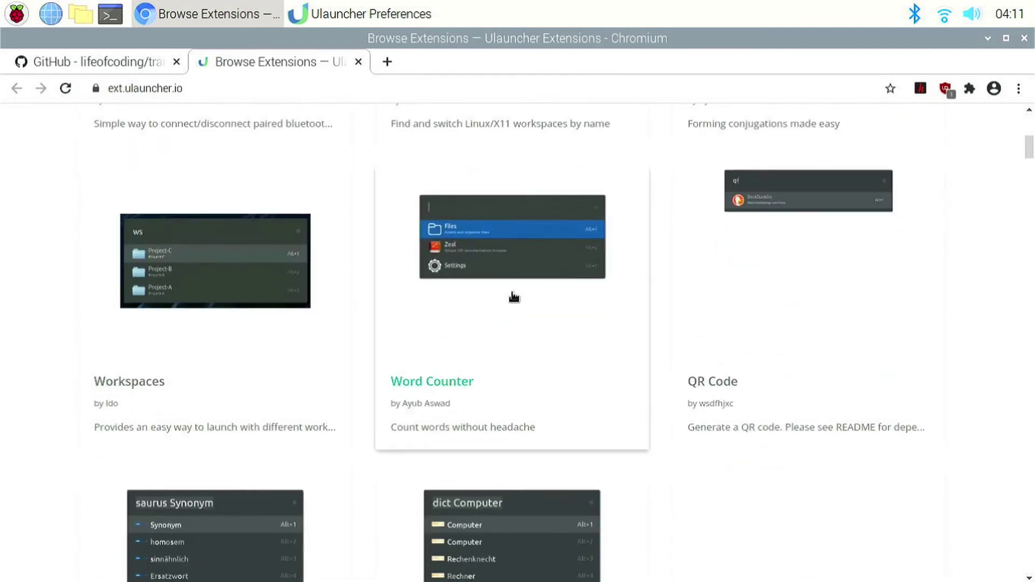
{"action": "scroll", "coordinate": [924, 516], "scroll_direction": "down", "scroll_amount": 5}
{"action": "scroll", "coordinate": [981, 545], "scroll_direction": "up", "scroll_amount": 12}
{"action": "scroll", "coordinate": [981, 546], "scroll_direction": "up", "scroll_amount": 12}
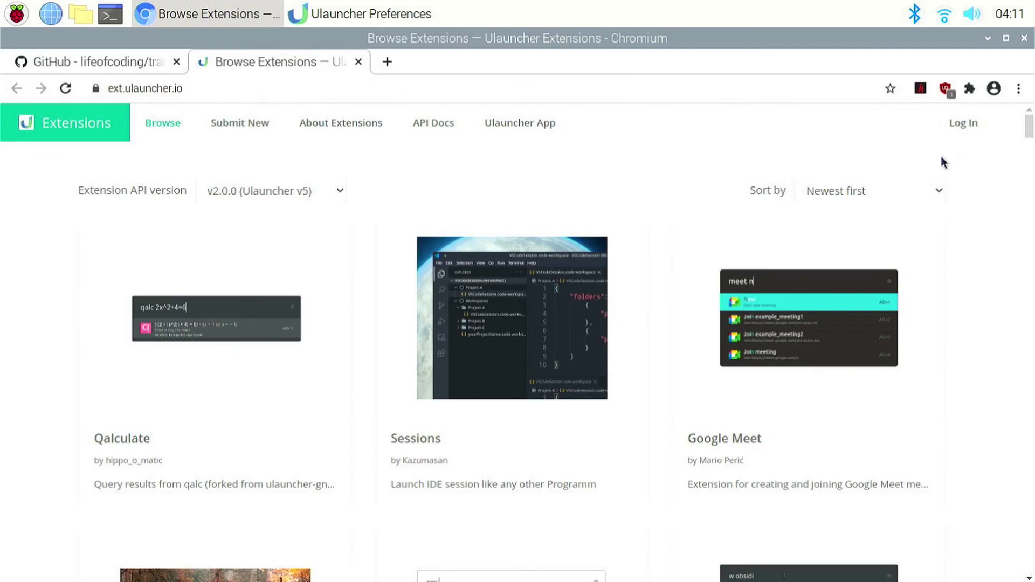
{"action": "left_click", "coordinate": [902, 189]}
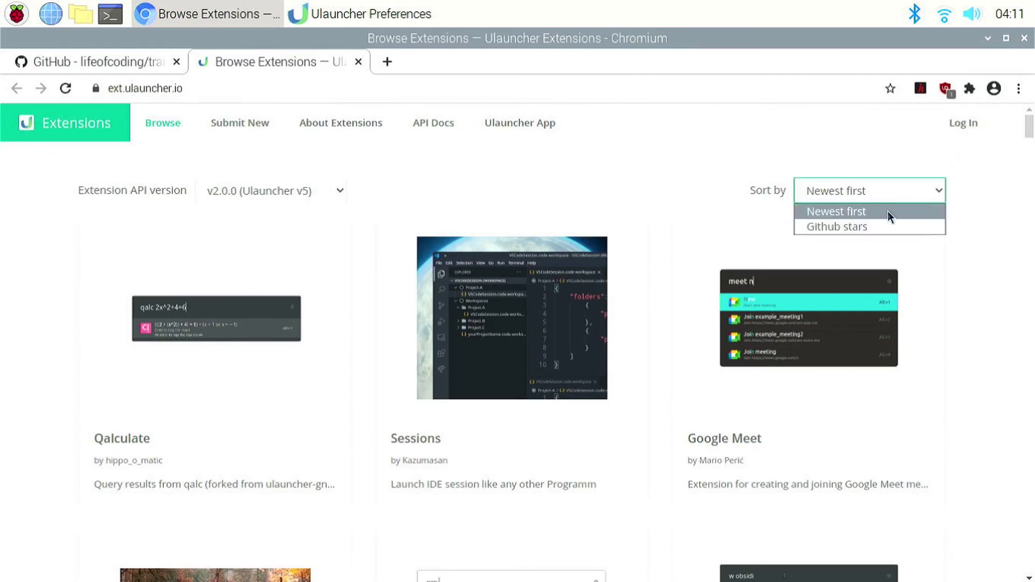
{"action": "left_click", "coordinate": [879, 226]}
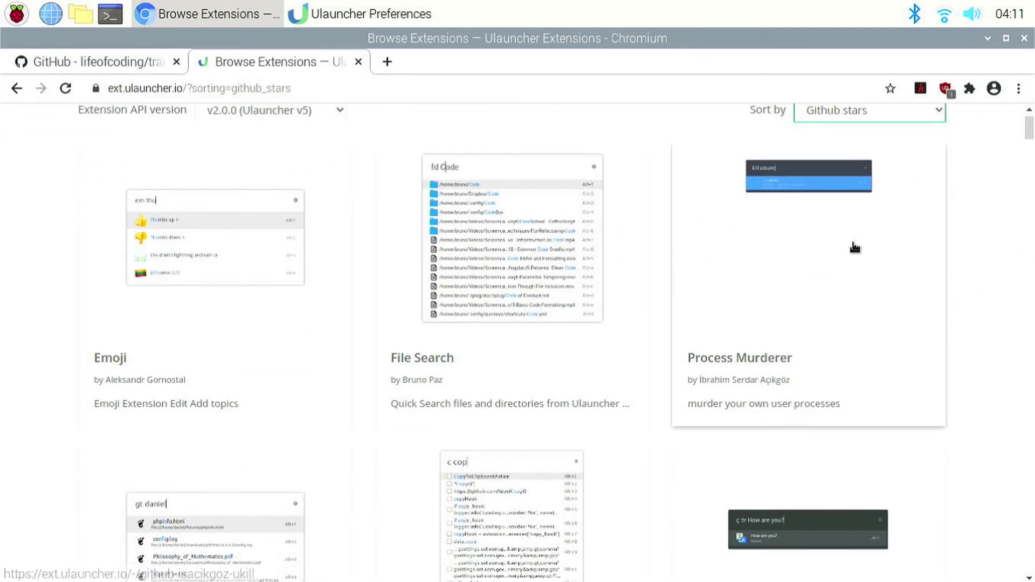
{"action": "left_click", "coordinate": [854, 245]}
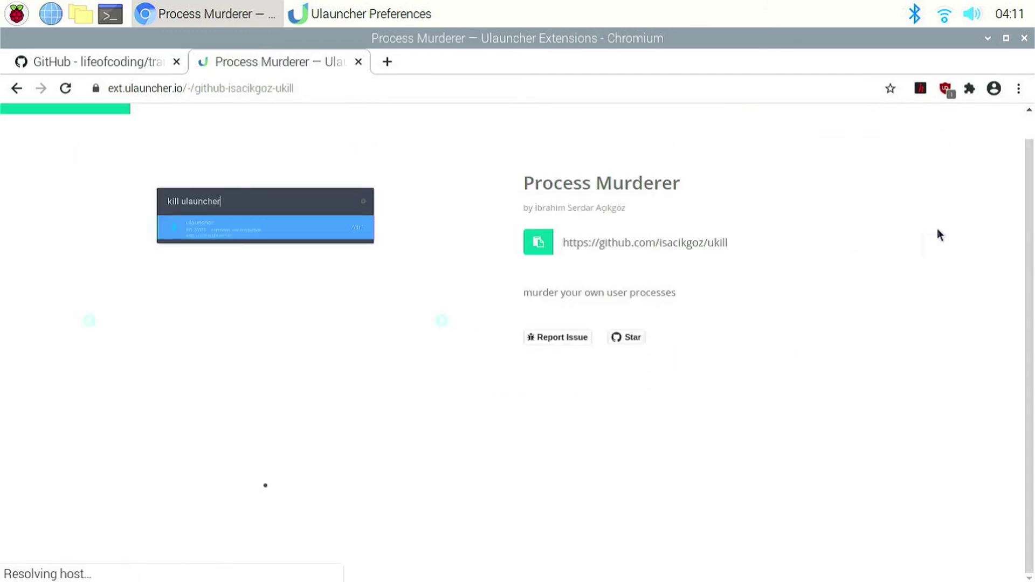
- Add Process Murderer to ULauncher from its copied GitHub repository URL
{"action": "left_click", "coordinate": [538, 242]}
{"action": "left_click", "coordinate": [389, 16]}
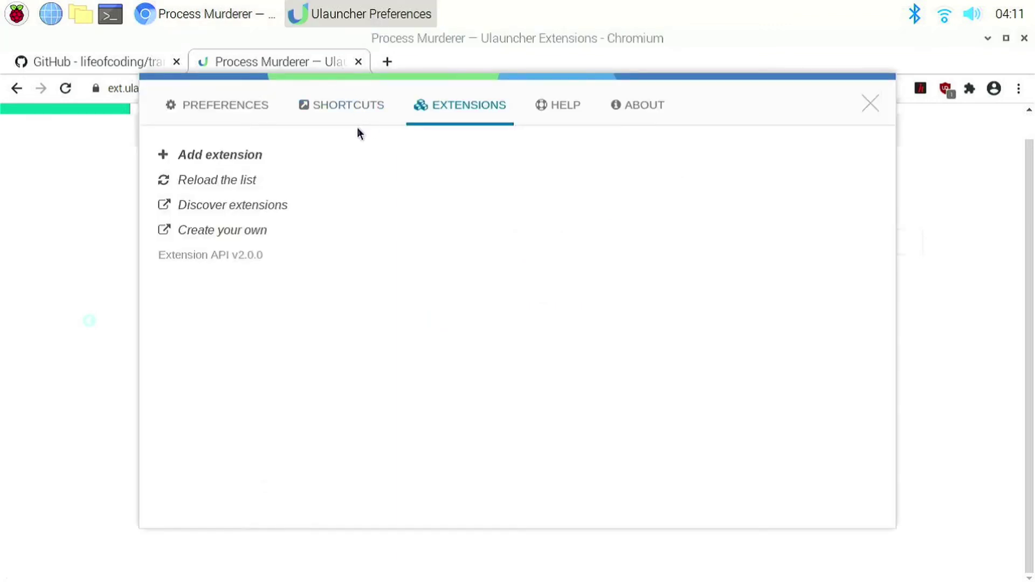
{"action": "left_click", "coordinate": [237, 152]}
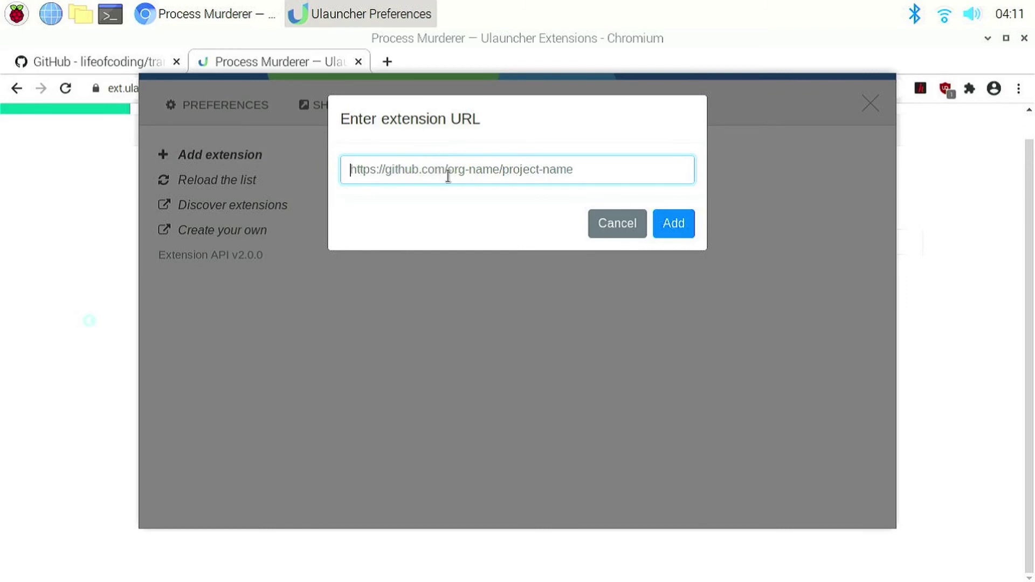
{"action": "key", "text": "ctrl+v"}
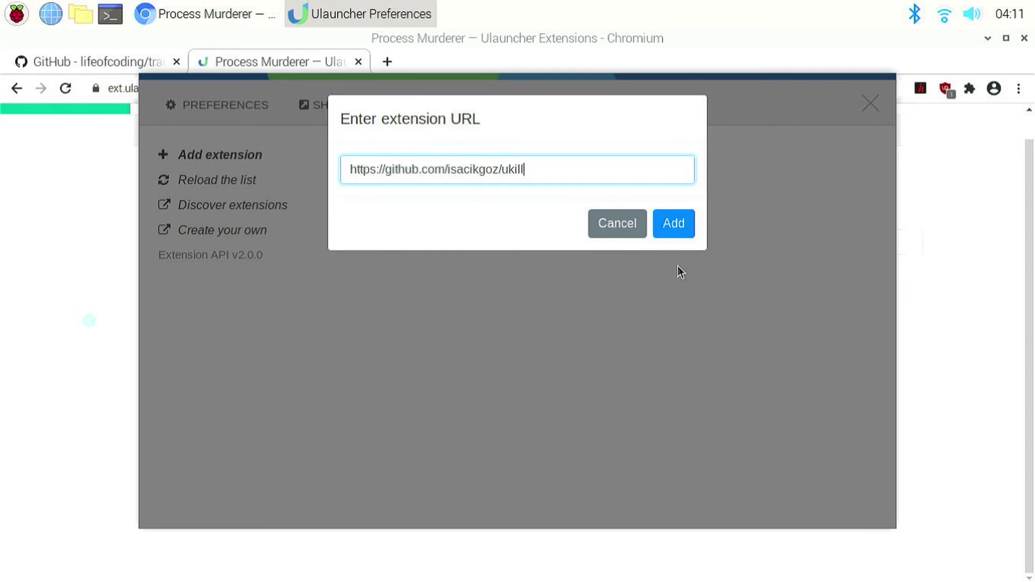
{"action": "left_click", "coordinate": [674, 226]}
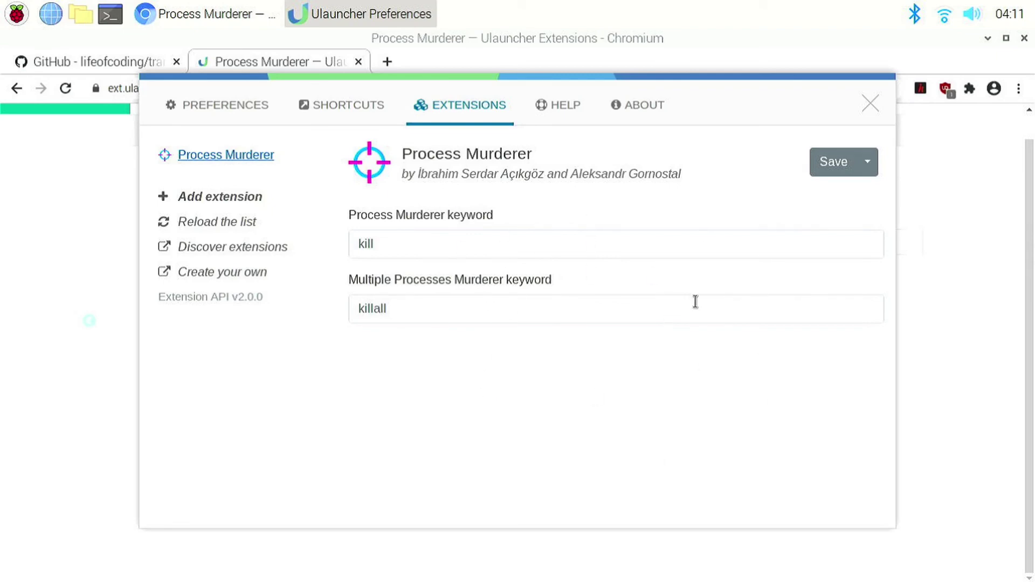
- Run 'kill lxpa' in ULauncher to end the lxpanel process and remove the top panel
{"action": "key", "text": "ctrl+space"}
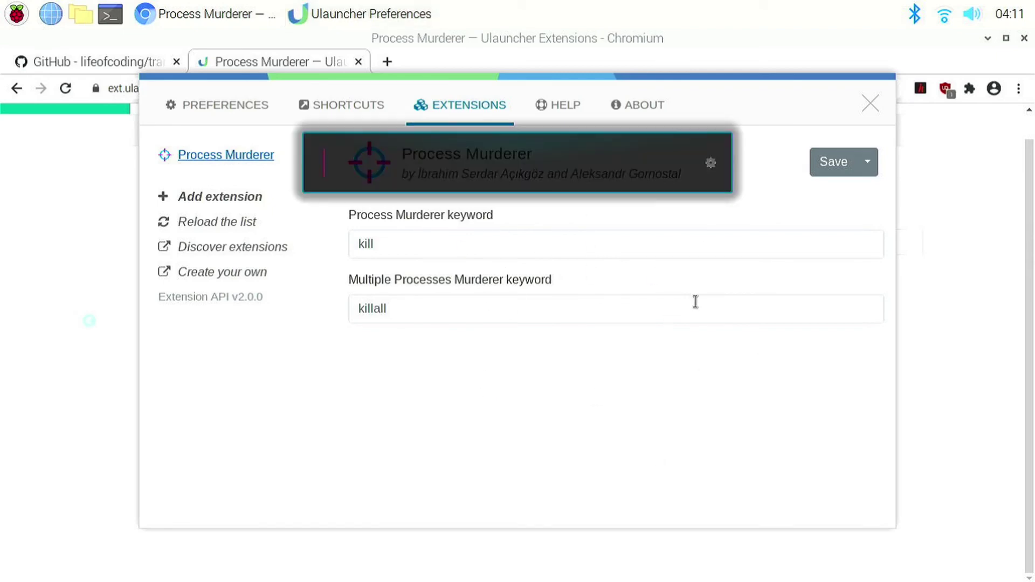
{"action": "type", "text": "kill"}
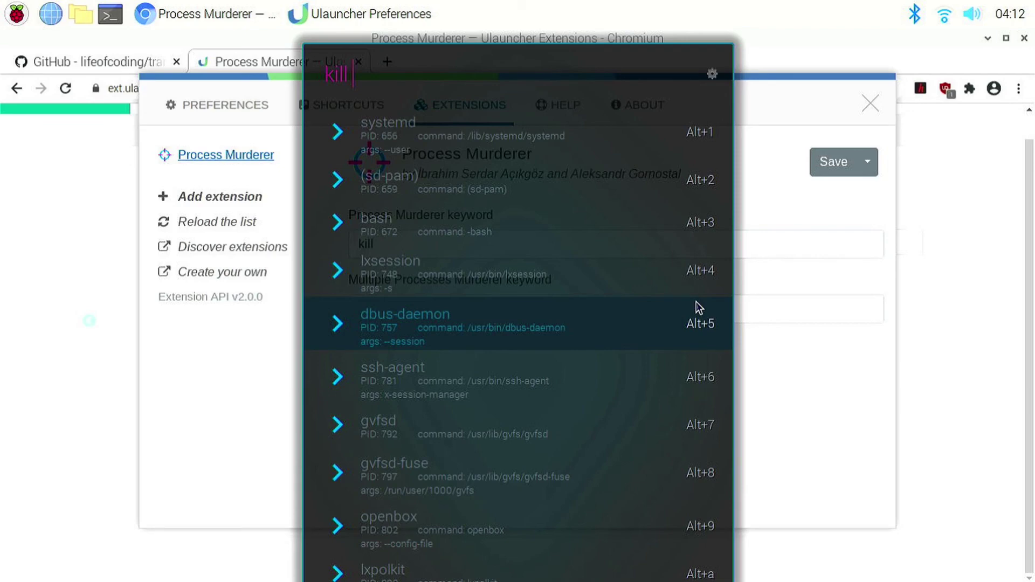
{"action": "type", "text": "lxpa"}
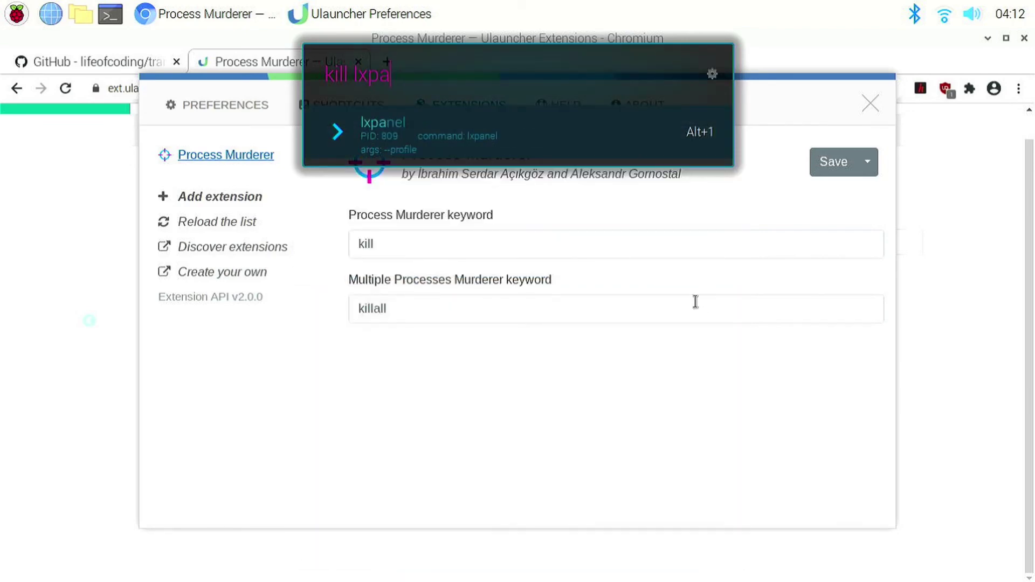
{"action": "key", "text": "Return"}
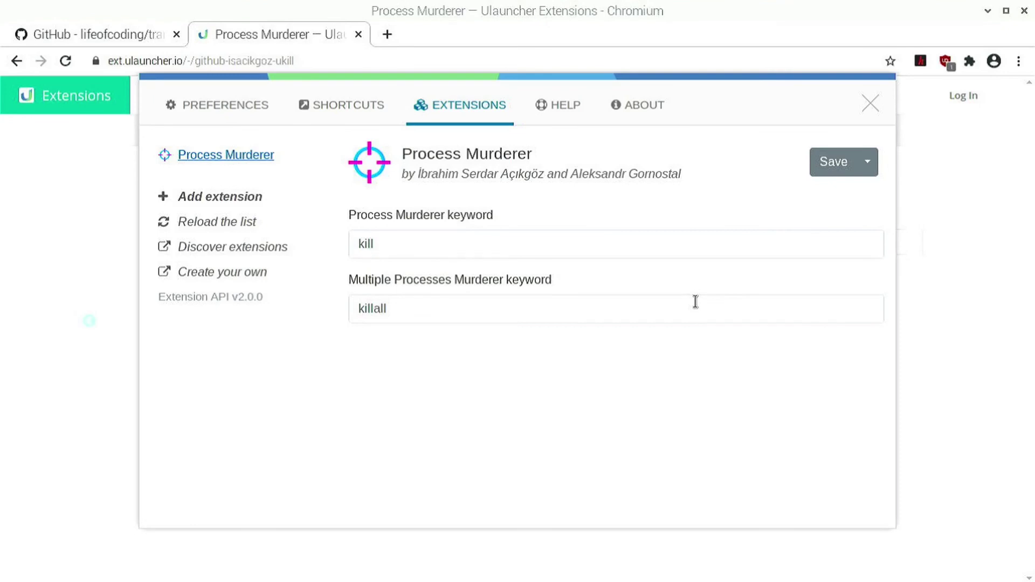
- Show the Help, then About page listing Ulauncher v5.9.0 and Extension API v2.0.0
{"action": "left_click", "coordinate": [581, 114]}
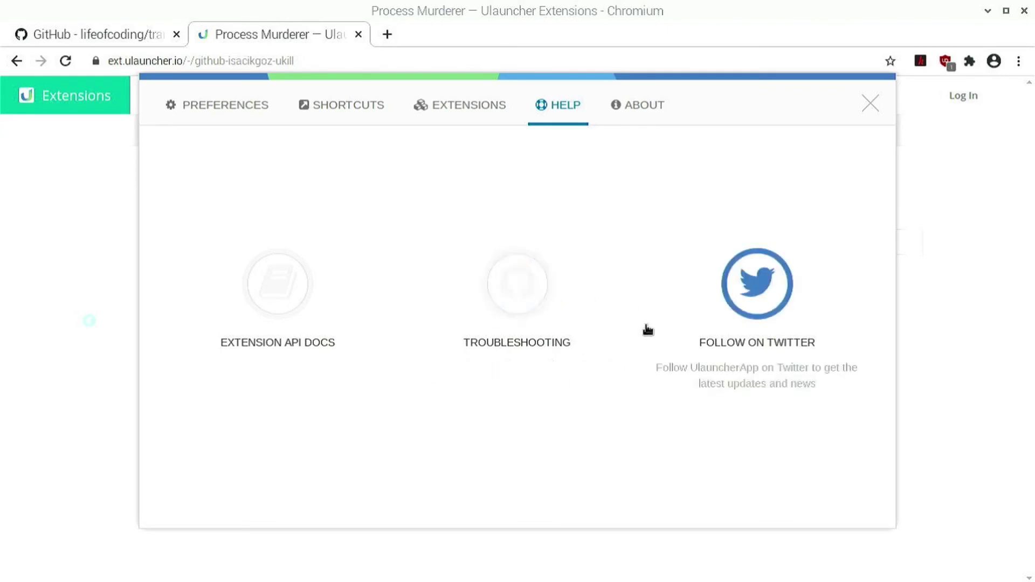
{"action": "left_click", "coordinate": [644, 114]}
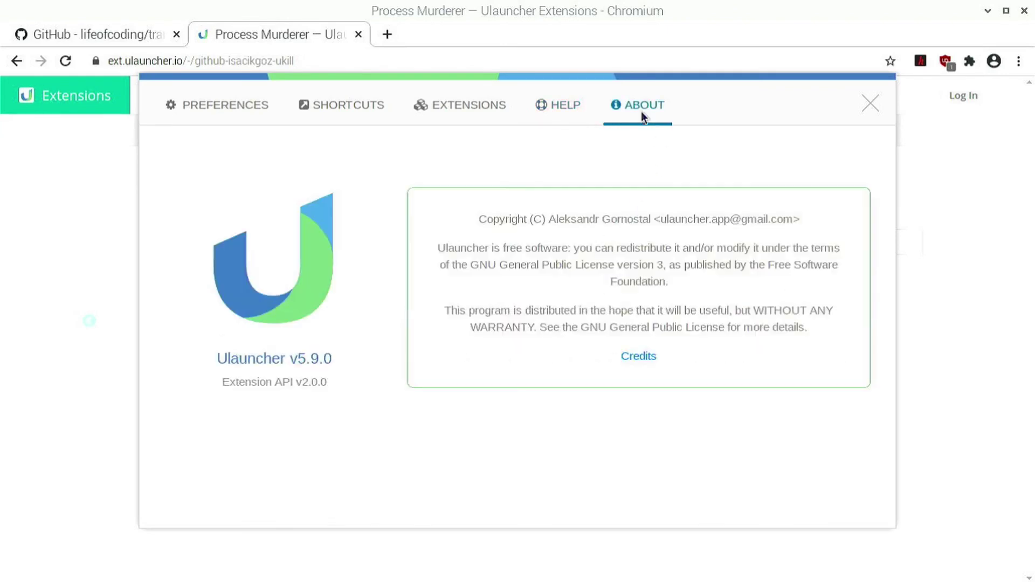